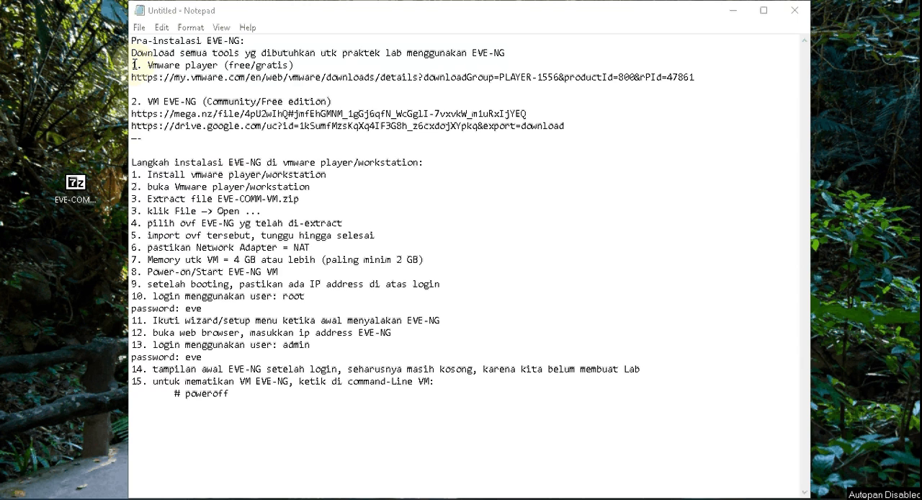
Step: Review the VMware Player and EVE-NG download links in the notes and their download pages in Firefox
{"action": "left_click_drag", "start_coordinate": [133, 64], "coordinate": [379, 94]}
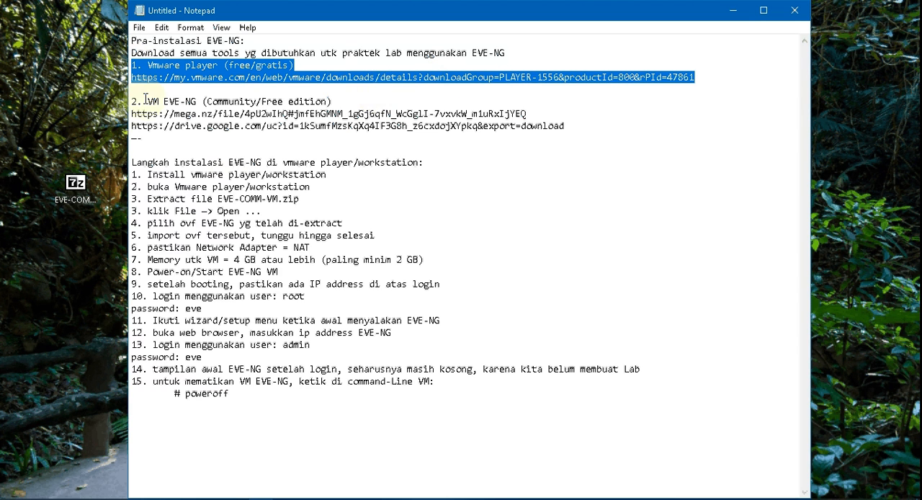
{"action": "left_click_drag", "start_coordinate": [133, 100], "coordinate": [463, 147]}
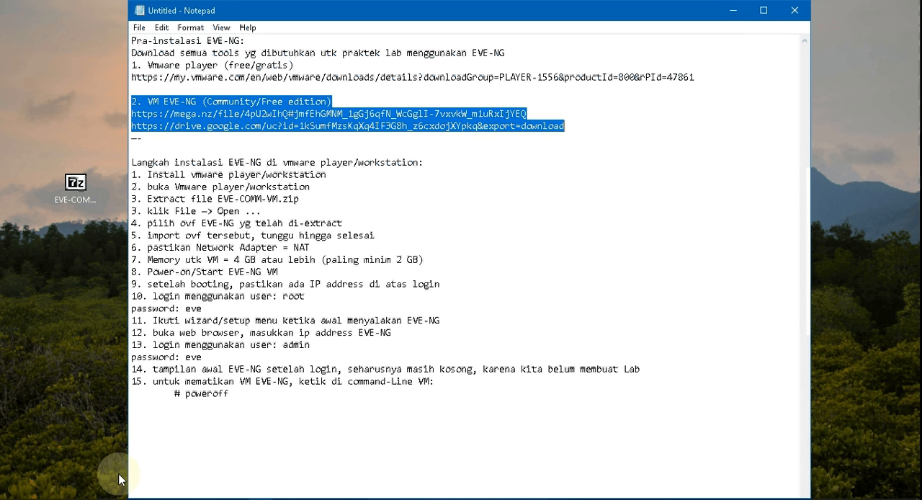
{"action": "left_click", "coordinate": [111, 499]}
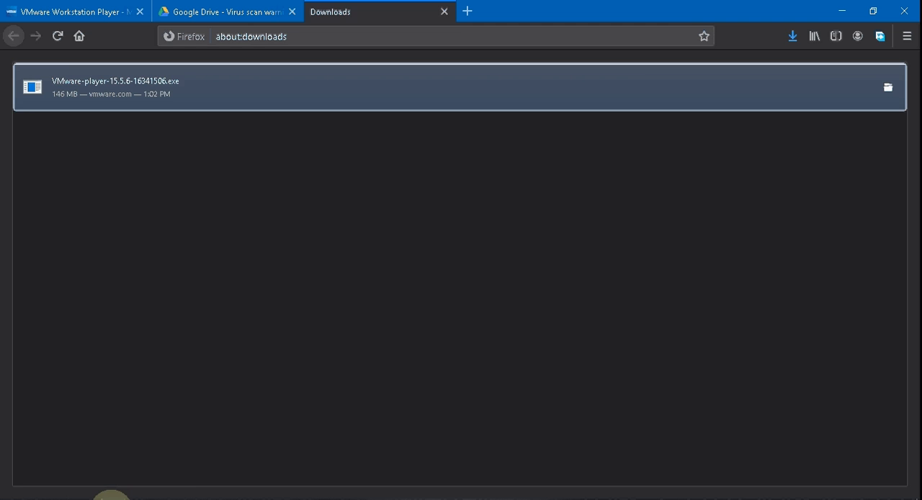
{"action": "left_click", "coordinate": [87, 19]}
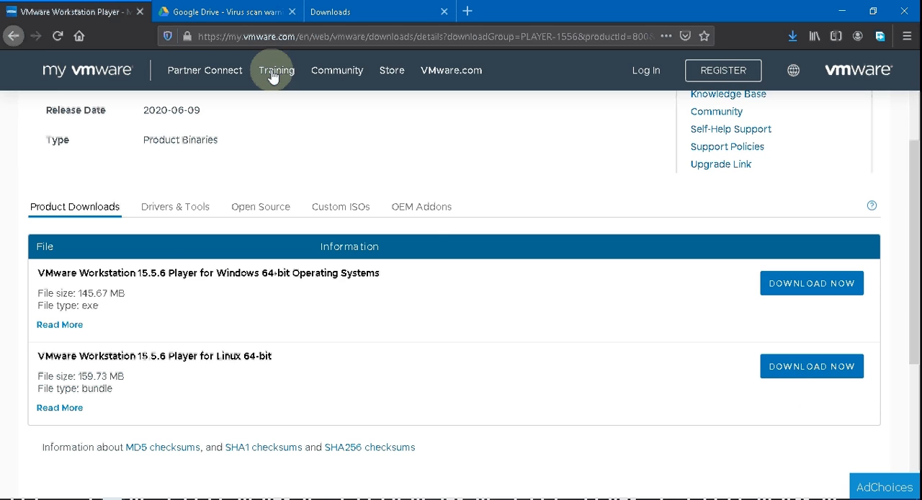
{"action": "left_click", "coordinate": [274, 12]}
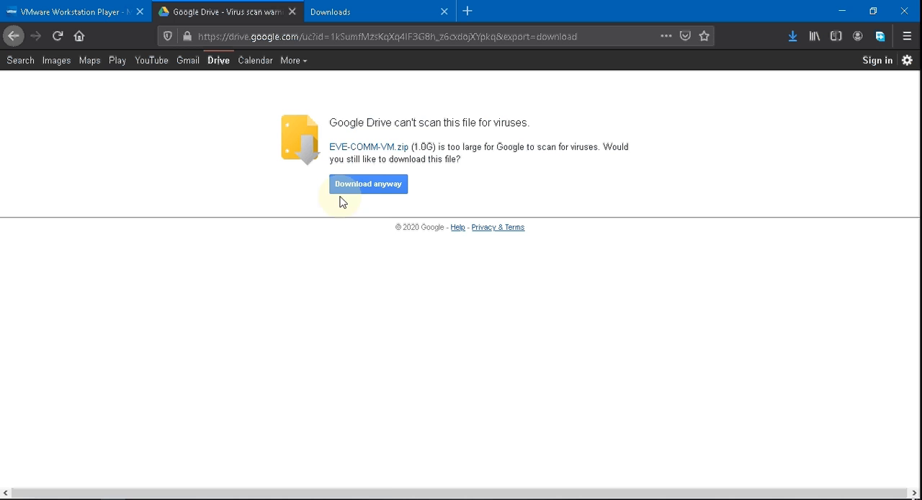
{"action": "left_click", "coordinate": [358, 22]}
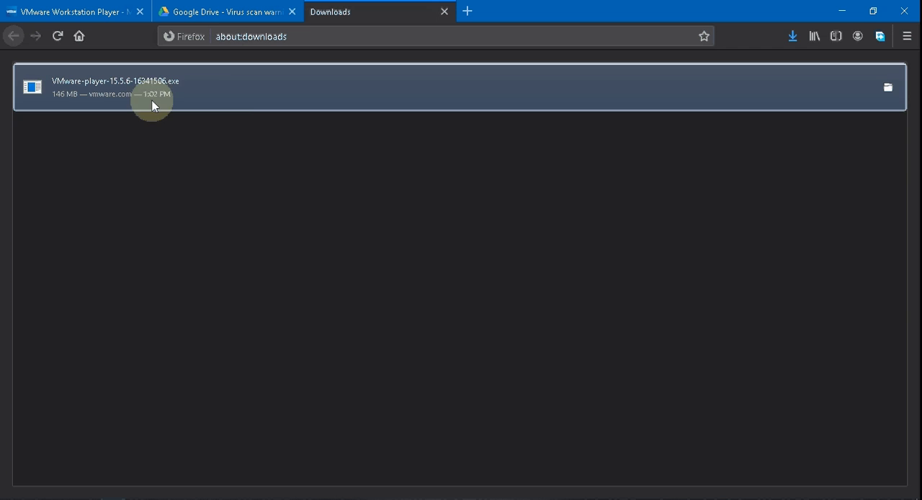
Step: Try to install VMware Workstation 15 Player from VMware-player-15.5.6-16341506.exe, allowing the unverified app, and exit the setup wizard
{"action": "double_click", "coordinate": [201, 88]}
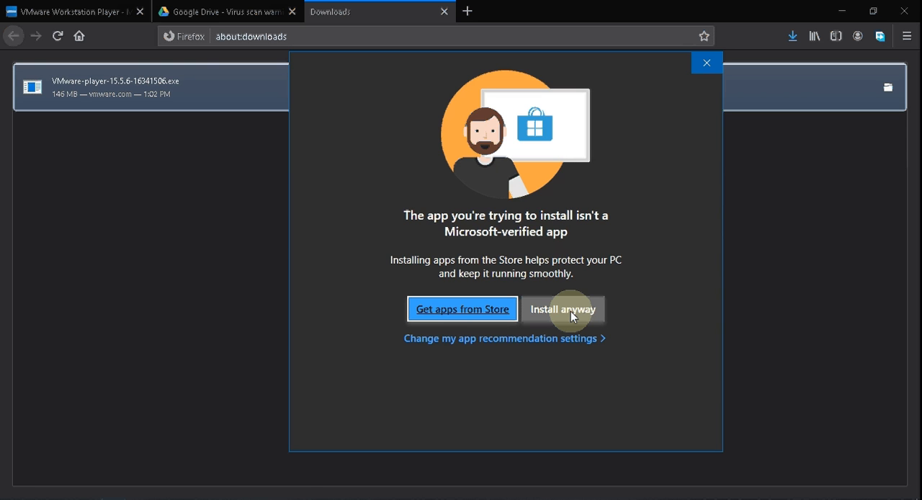
{"action": "left_click", "coordinate": [570, 311]}
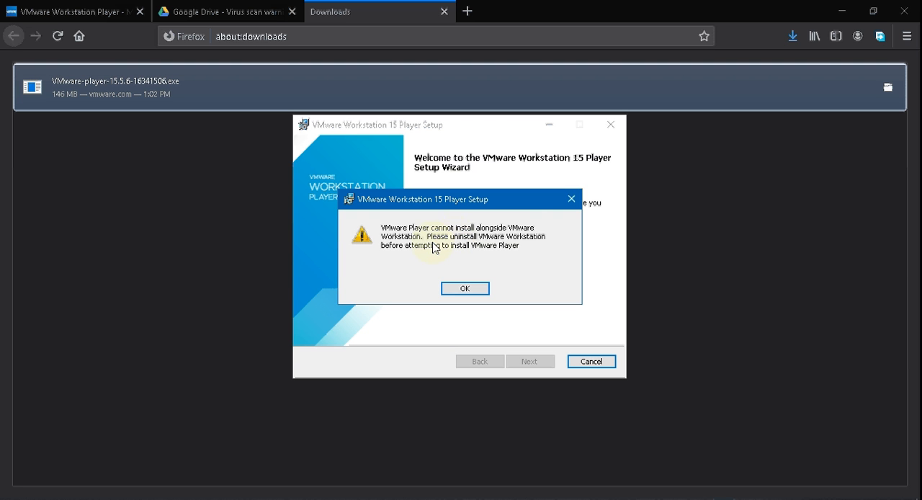
{"action": "left_click", "coordinate": [461, 290]}
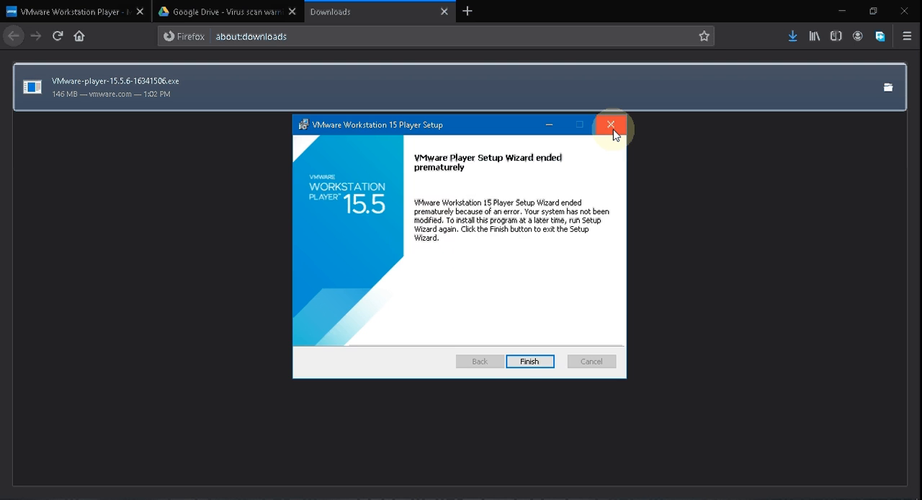
{"action": "left_click", "coordinate": [530, 360]}
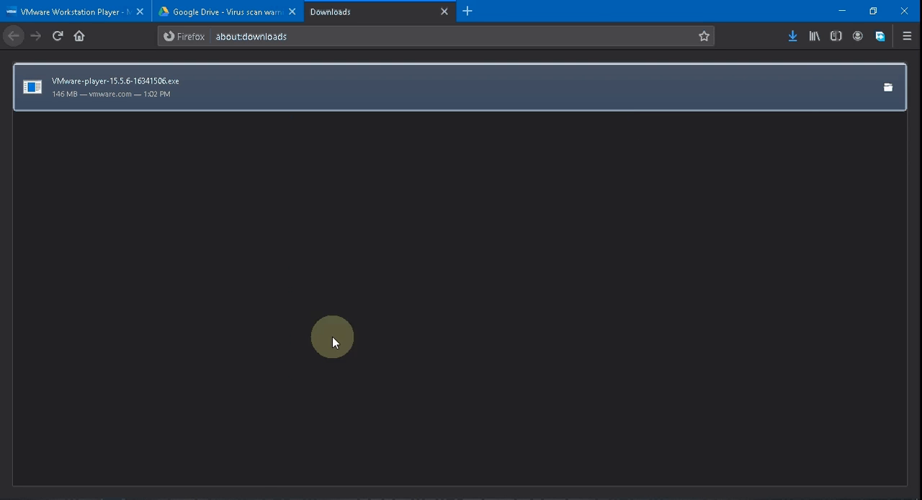
Step: Review the EVE-NG VM links in the notes and the Google Drive download page for EVE-COMM-VM.zip
{"action": "left_click", "coordinate": [253, 497]}
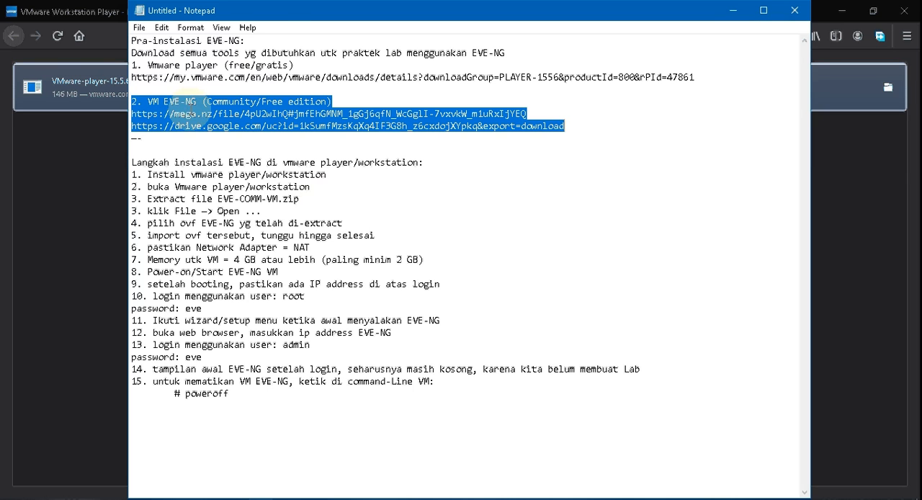
{"action": "left_click", "coordinate": [117, 134]}
{"action": "left_click", "coordinate": [220, 13]}
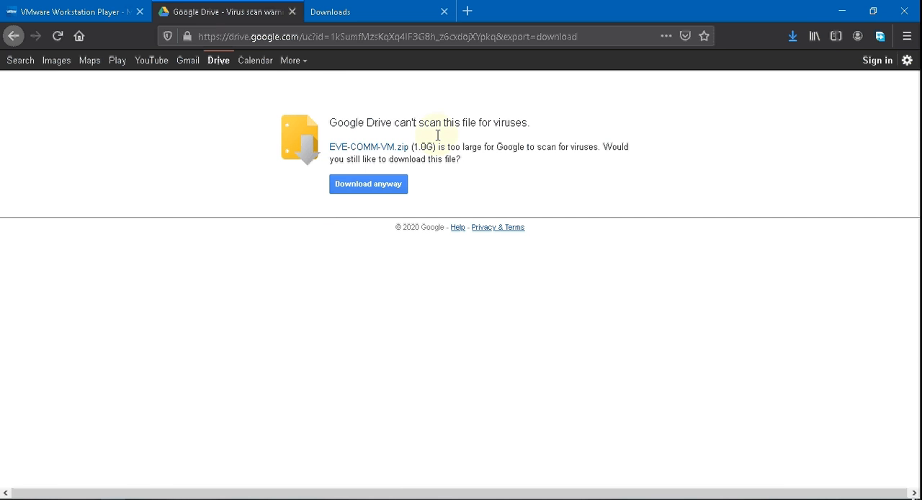
{"action": "left_click", "coordinate": [841, 11]}
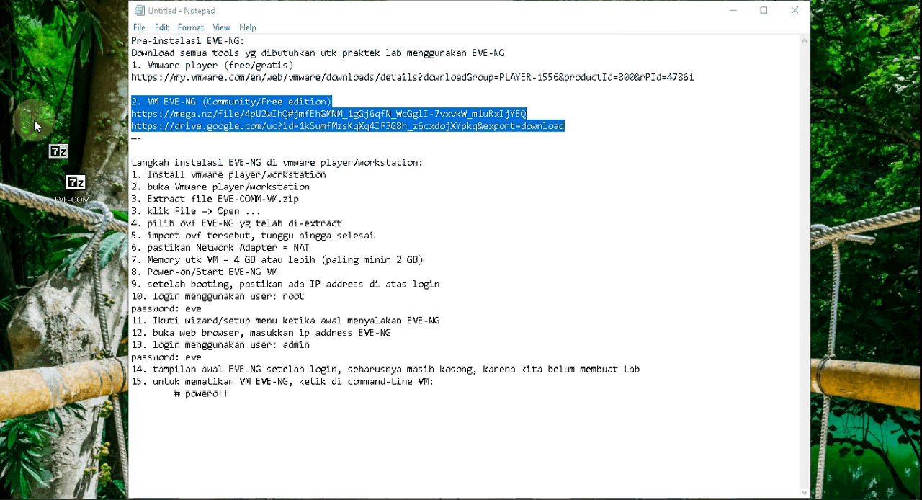
Step: Extract EVE-COMM-VM.zip on the desktop into its own EVE-COMM-VM folder with 7-Zip, moving the progress window off the notes
{"action": "left_click_drag", "start_coordinate": [34, 123], "coordinate": [30, 133]}
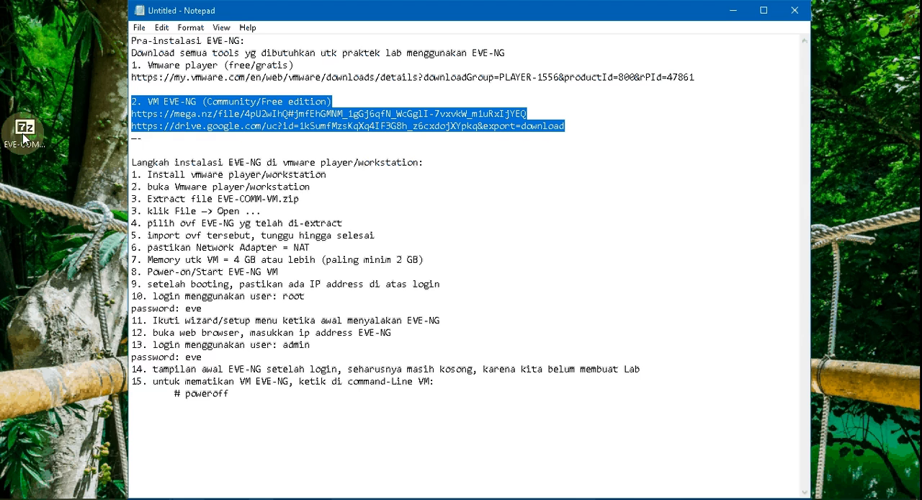
{"action": "right_click", "coordinate": [24, 135]}
{"action": "mouse_move", "coordinate": [129, 151]}
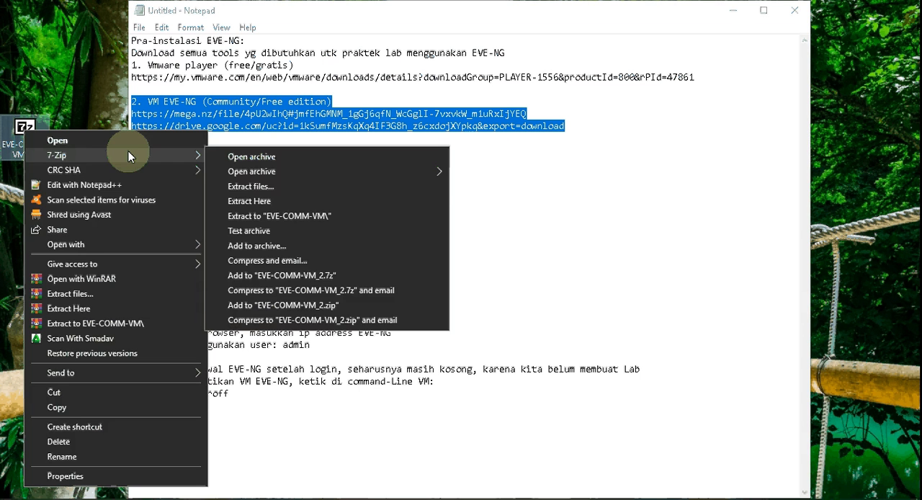
{"action": "left_click", "coordinate": [276, 216]}
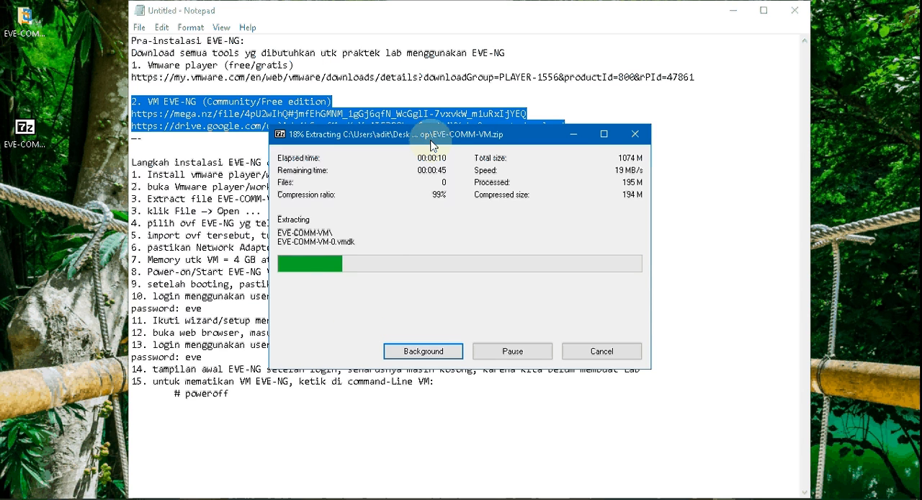
{"action": "left_click_drag", "start_coordinate": [432, 145], "coordinate": [733, 101]}
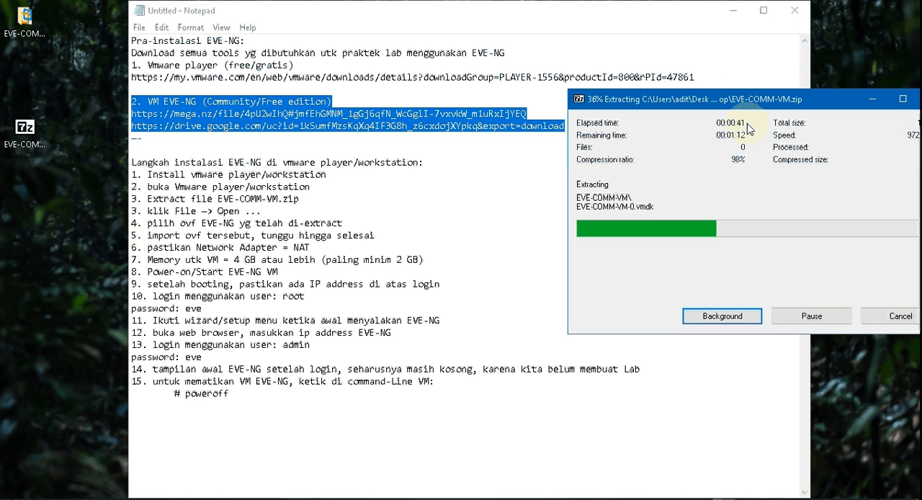
{"action": "left_click_drag", "start_coordinate": [759, 103], "coordinate": [728, 106]}
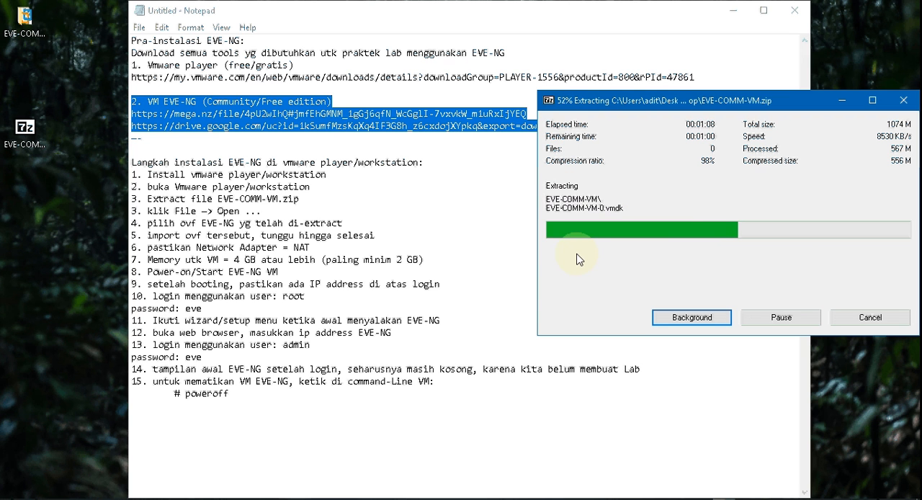
Step: Renumber the installation notes from the "klik File" line through the "Memory utk VM" line as 4 to 8
{"action": "left_click", "coordinate": [137, 211]}
{"action": "key", "text": "BackSpace"}
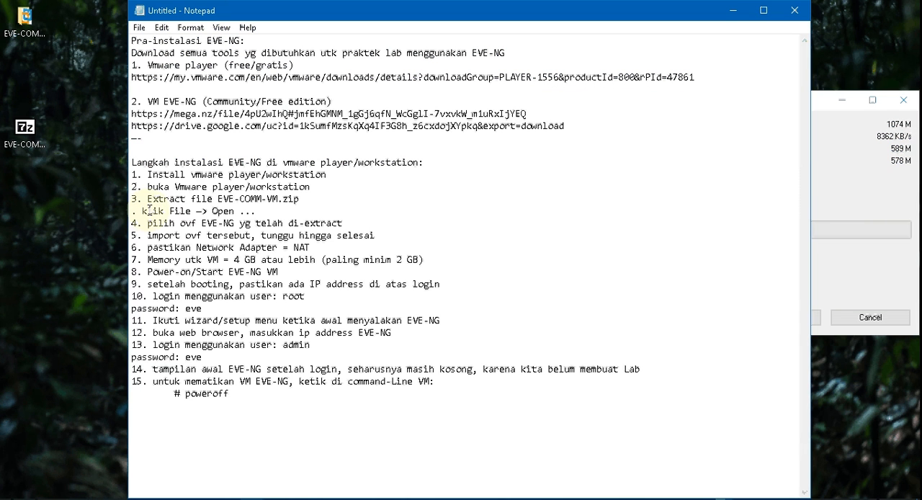
{"action": "type", "text": "4"}
{"action": "key", "text": "Down"}
{"action": "key", "text": "BackSpace"}
{"action": "type", "text": "5"}
{"action": "key", "text": "Down"}
{"action": "key", "text": "BackSpace"}
{"action": "type", "text": "6"}
Step: Renumber the power-on, booting and root login lines of the notes as 9, 10 and 11
{"action": "key", "text": "Down"}
{"action": "key", "text": "BackSpace"}
{"action": "type", "text": "7"}
{"action": "key", "text": "Down"}
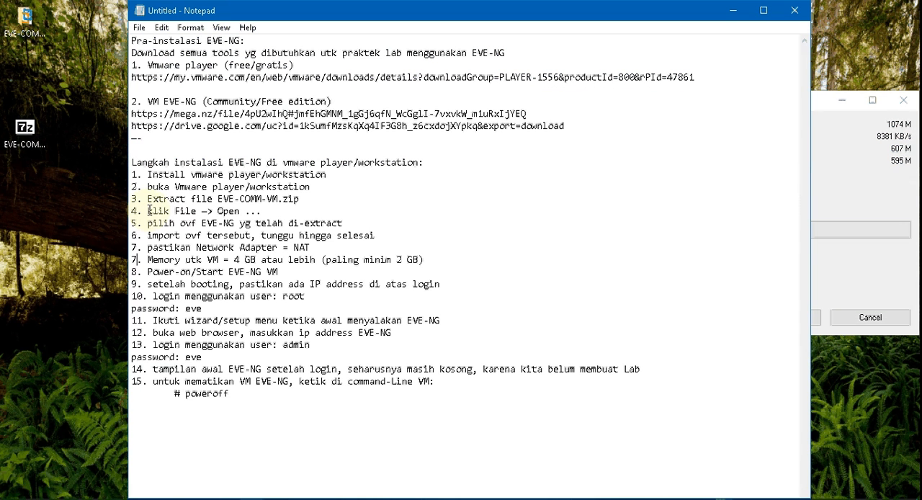
{"action": "key", "text": "BackSpace"}
{"action": "type", "text": "8"}
{"action": "key", "text": "Down"}
{"action": "key", "text": "BackSpace"}
{"action": "type", "text": "9"}
{"action": "key", "text": "Down"}
{"action": "key", "text": "BackSpace"}
{"action": "type", "text": "10"}
Step: Renumber the remaining lines of the notes, from the setup wizard through shutting down the VM, as 12 to 16
{"action": "key", "text": "Down"}
{"action": "key", "text": "BackSpace"}
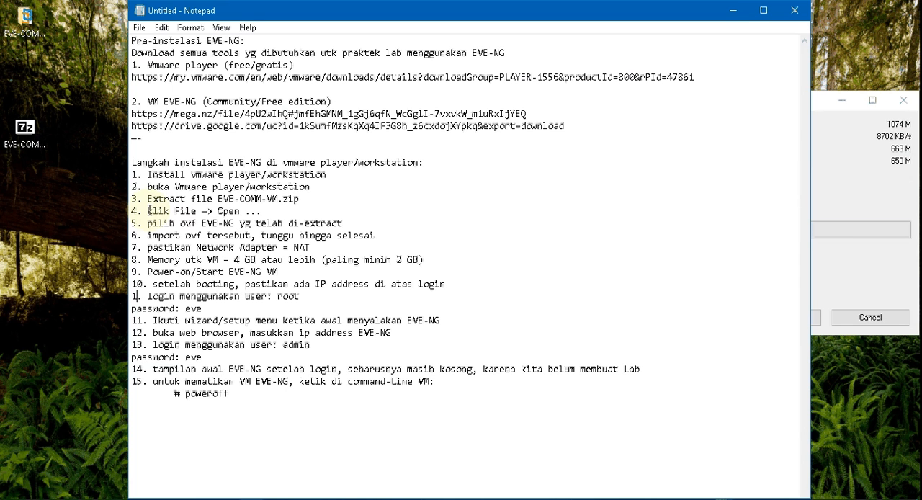
{"action": "type", "text": "1"}
{"action": "key", "text": "Down"}
{"action": "key", "text": "BackSpace"}
{"action": "type", "text": "2"}
{"action": "key", "text": "Down"}
{"action": "key", "text": "BackSpace"}
{"action": "type", "text": "3"}
{"action": "key", "text": "Down"}
{"action": "key", "text": "BackSpace"}
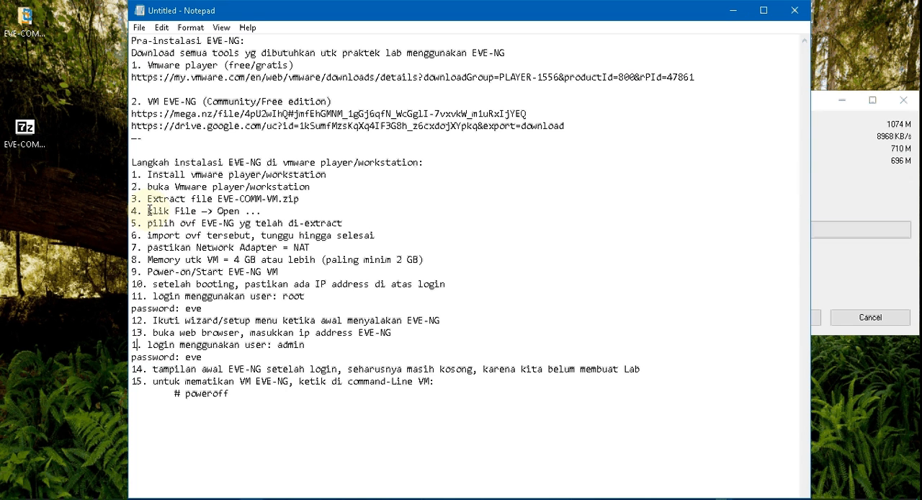
{"action": "type", "text": "4"}
{"action": "key", "text": "Down"}
{"action": "key", "text": "BackSpace"}
{"action": "type", "text": "5"}
{"action": "key", "text": "Down"}
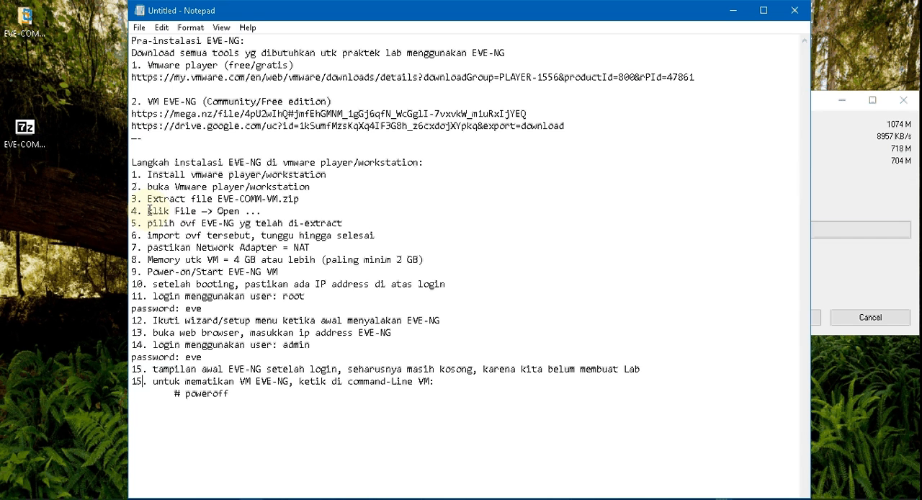
{"action": "key", "text": "BackSpace"}
{"action": "type", "text": "6"}
{"action": "key", "text": "Down"}
{"action": "key", "text": "Down"}
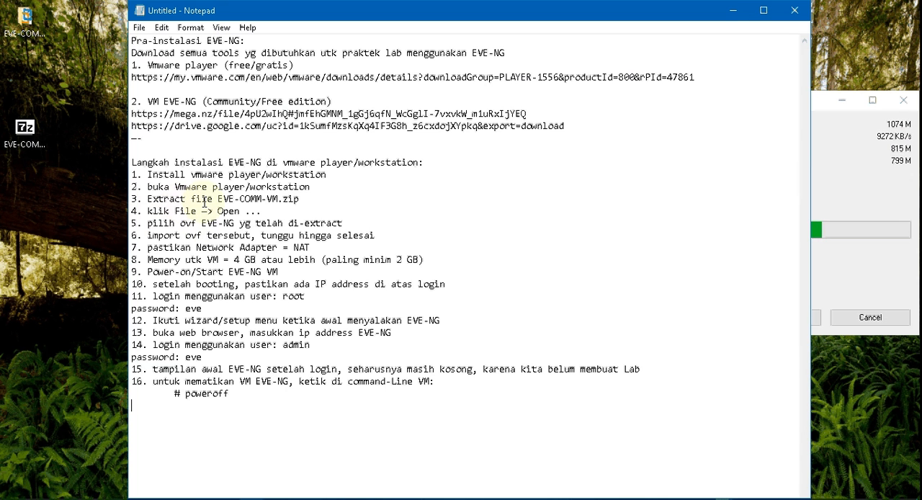
Step: Switch to VMware Workstation and open EVE-COMM-VM.ovf from the extracted EVE-COMM-VM folder on the desktop
{"action": "left_click", "coordinate": [835, 265]}
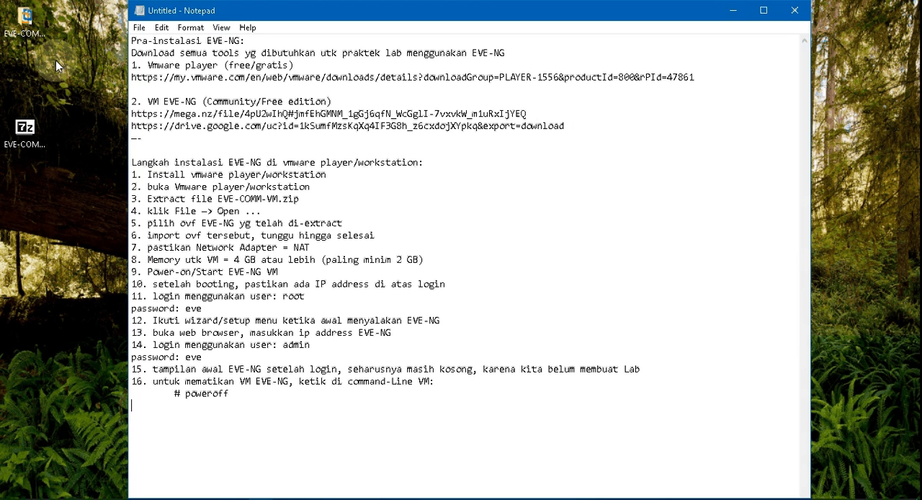
{"action": "left_click", "coordinate": [25, 24]}
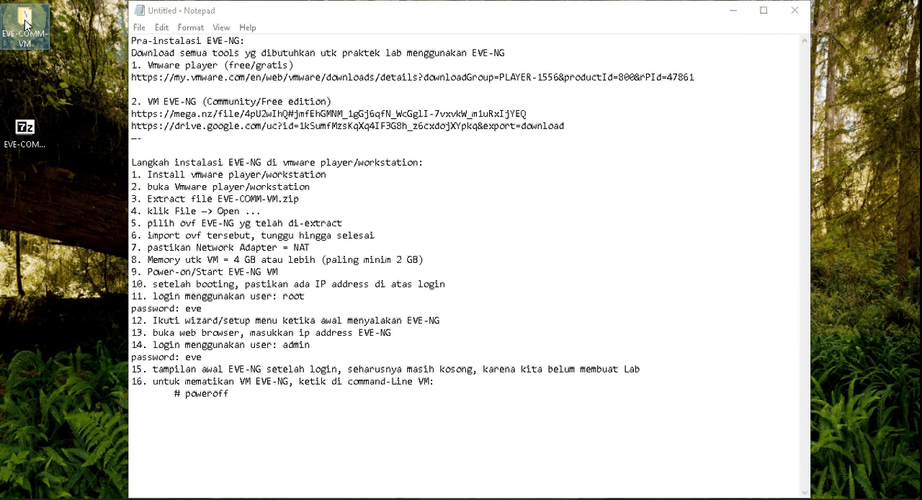
{"action": "right_click", "coordinate": [27, 85]}
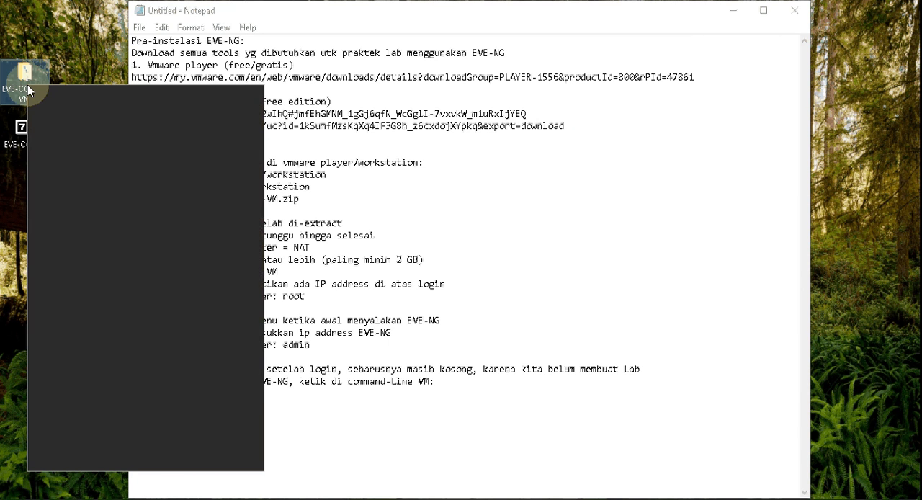
{"action": "left_click", "coordinate": [263, 417]}
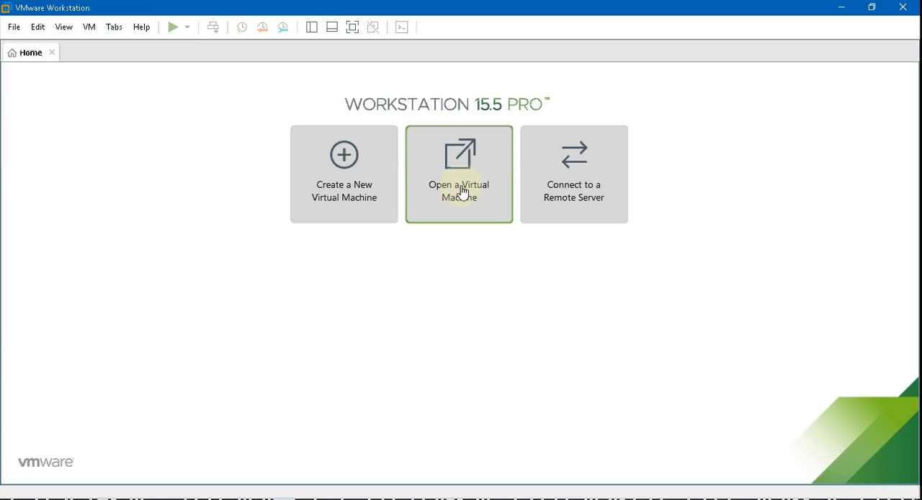
{"action": "left_click", "coordinate": [462, 191]}
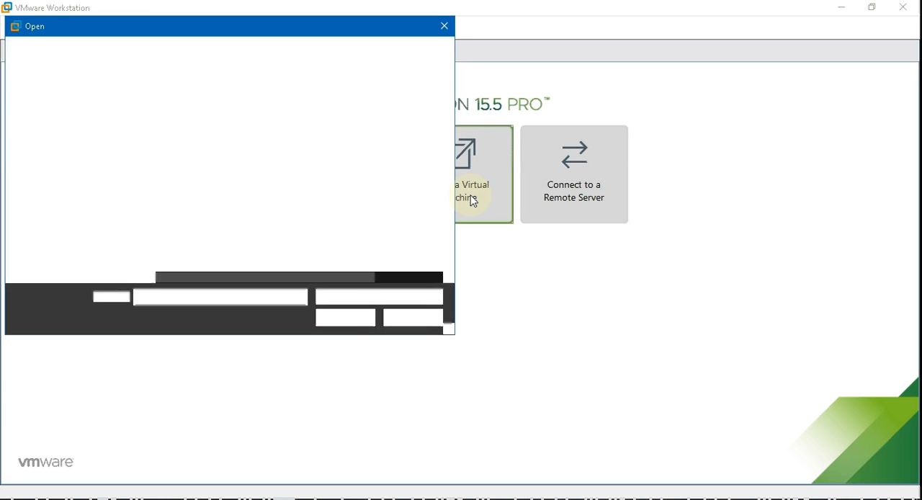
{"action": "left_click", "coordinate": [56, 155]}
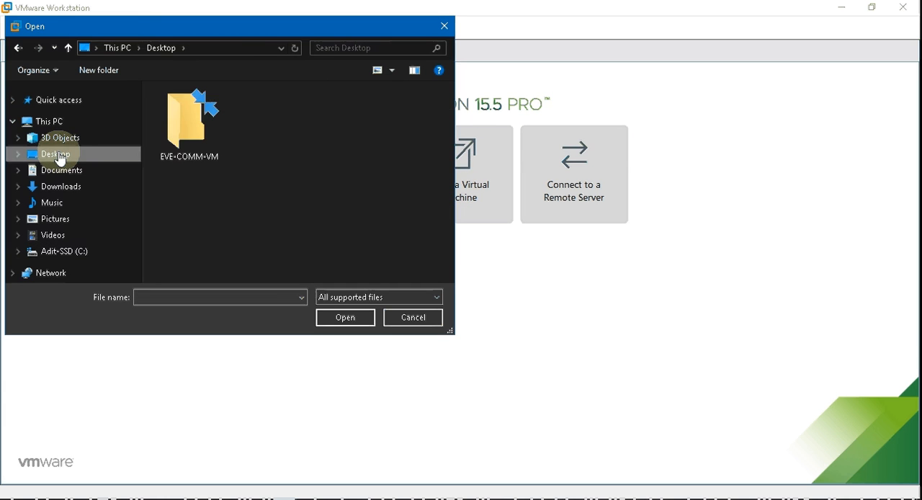
{"action": "double_click", "coordinate": [193, 128]}
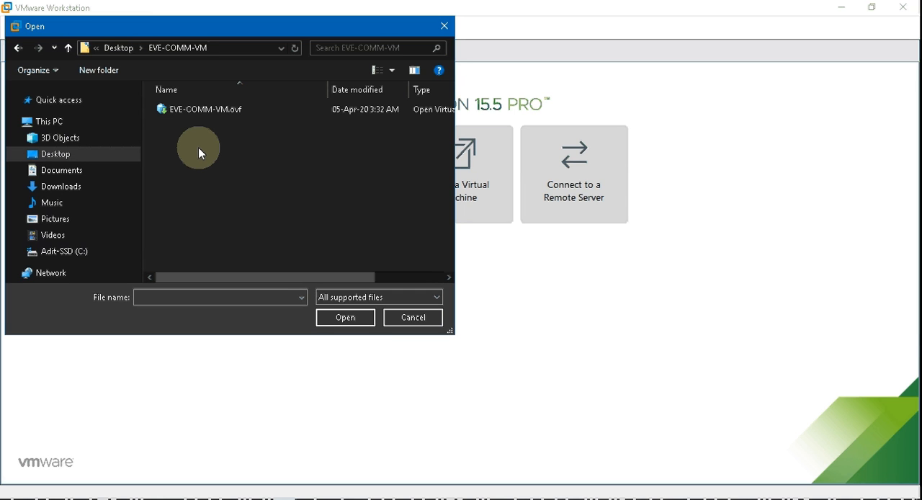
{"action": "double_click", "coordinate": [200, 109]}
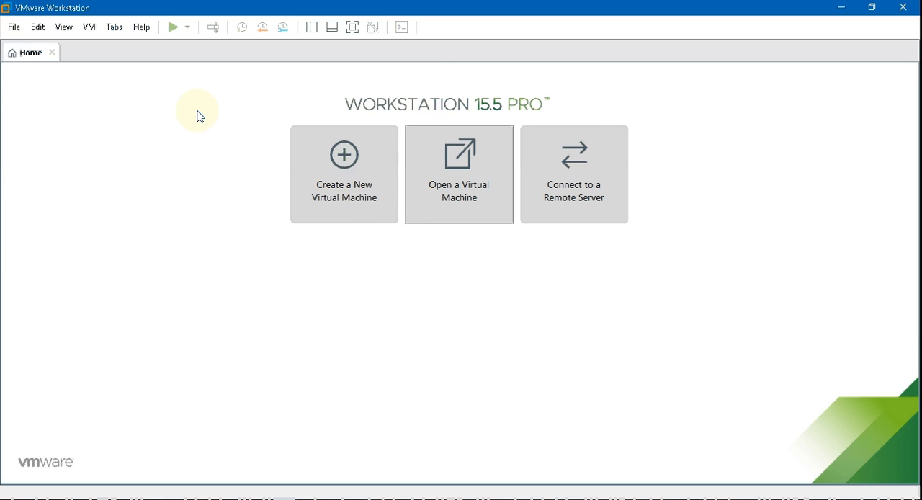
Step: Name the new virtual machine EVE-NG VM
{"action": "left_click", "coordinate": [418, 253]}
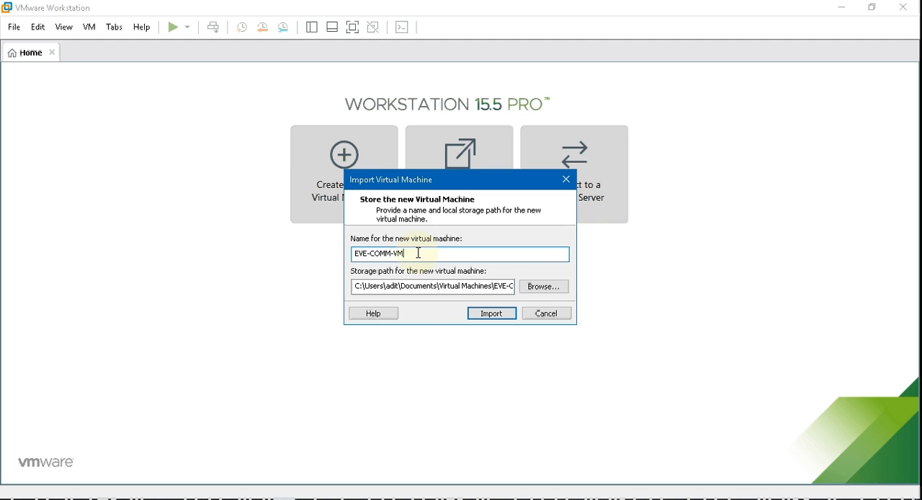
{"action": "key", "text": "BackSpace"}
{"action": "key", "text": "BackSpace"}
{"action": "key", "text": "BackSpace"}
{"action": "key", "text": "BackSpace"}
{"action": "key", "text": "BackSpace"}
{"action": "key", "text": "BackSpace"}
{"action": "key", "text": "BackSpace"}
{"action": "key", "text": "BackSpace"}
{"action": "type", "text": "-NG VM"}
Step: Change the storage path to a VM folder directly under C:\ instead of the user's documents, and import the virtual machine
{"action": "left_click", "coordinate": [445, 286]}
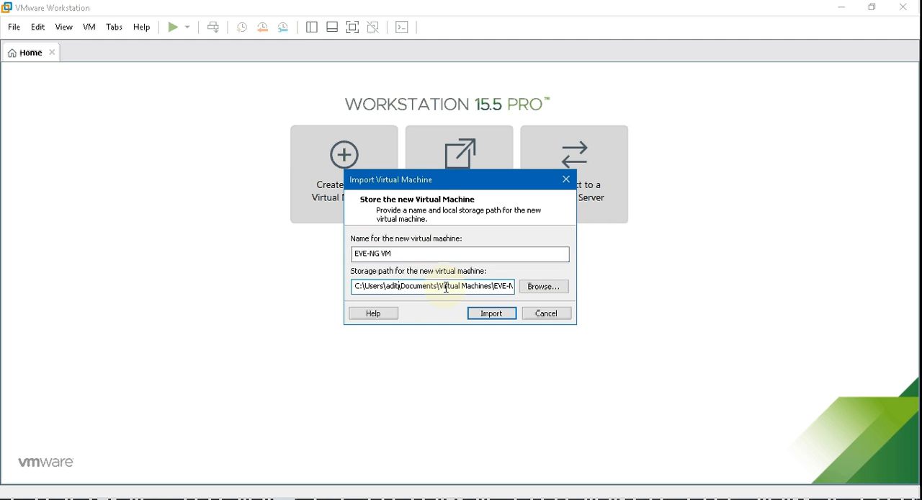
{"action": "key", "text": "Delete"}
{"action": "key", "text": "Delete"}
{"action": "key", "text": "Delete"}
{"action": "key", "text": "Delete"}
{"action": "key", "text": "Delete"}
{"action": "key", "text": "Delete"}
{"action": "key", "text": "Delete"}
{"action": "key", "text": "Delete"}
{"action": "key", "text": "Delete"}
{"action": "key", "text": "Delete"}
{"action": "key", "text": "Delete"}
{"action": "key", "text": "Delete"}
{"action": "key", "text": "Delete"}
{"action": "key", "text": "Delete"}
{"action": "key", "text": "Delete"}
{"action": "key", "text": "Delete"}
{"action": "key", "text": "Delete"}
{"action": "key", "text": "Delete"}
{"action": "key", "text": "Delete"}
{"action": "key", "text": "Delete"}
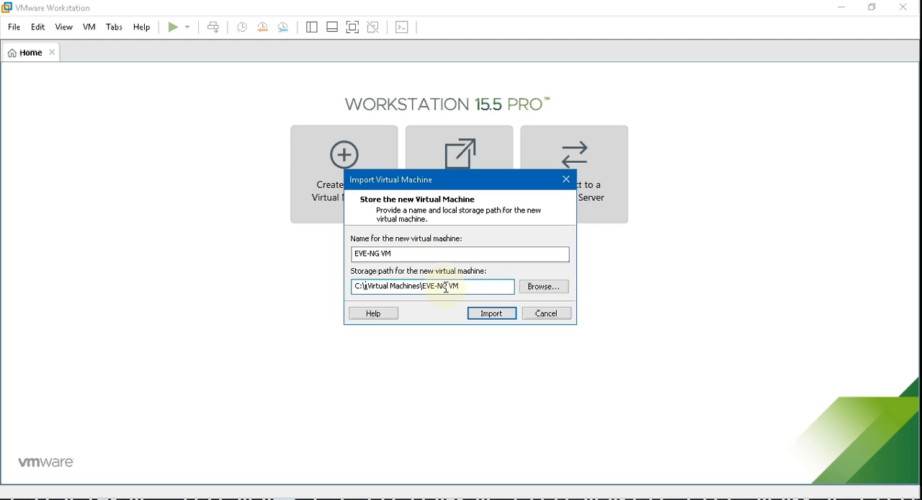
{"action": "key", "text": "Delete"}
{"action": "key", "text": "Delete"}
{"action": "key", "text": "Delete"}
{"action": "key", "text": "Delete"}
{"action": "key", "text": "Delete"}
{"action": "key", "text": "Delete"}
{"action": "key", "text": "Delete"}
{"action": "key", "text": "Delete"}
{"action": "key", "text": "Delete"}
{"action": "key", "text": "Delete"}
{"action": "key", "text": "Delete"}
{"action": "key", "text": "Delete"}
{"action": "key", "text": "Delete"}
{"action": "key", "text": "Delete"}
{"action": "key", "text": "Delete"}
{"action": "key", "text": "Delete"}
{"action": "key", "text": "Delete"}
{"action": "type", "text": "VM"}
{"action": "key", "text": "Delete"}
{"action": "type", "text": "_"}
{"action": "left_click", "coordinate": [493, 315]}
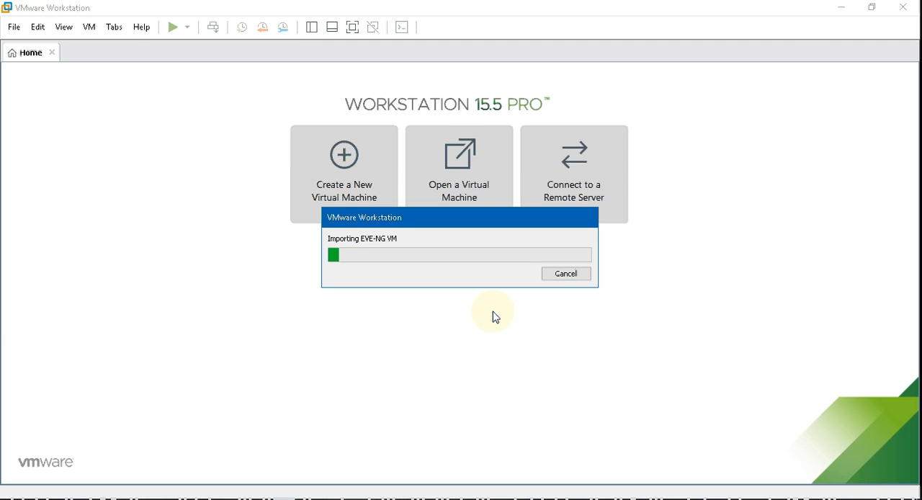
Step: Switch to the Notepad installation notes, place them beside the VMware Workstation window, and highlight line 6 about importing the OVF
{"action": "key", "text": "alt+Tab"}
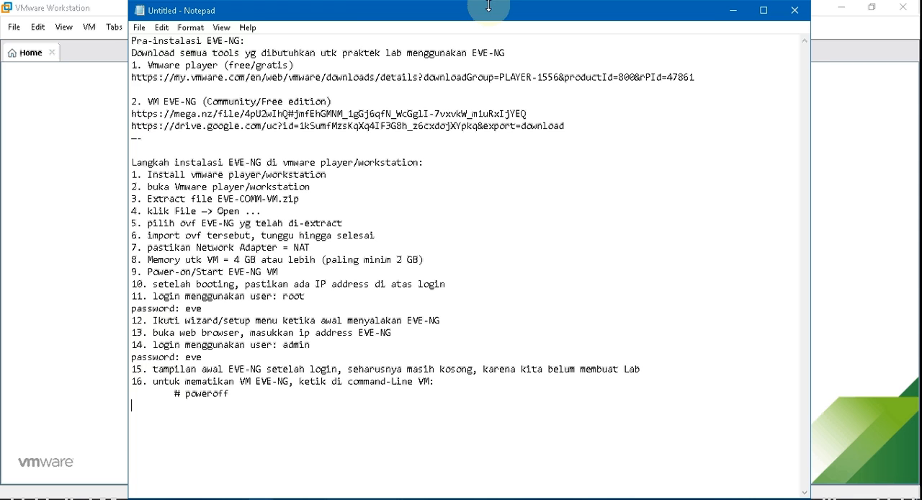
{"action": "left_click_drag", "start_coordinate": [488, 6], "coordinate": [915, 29]}
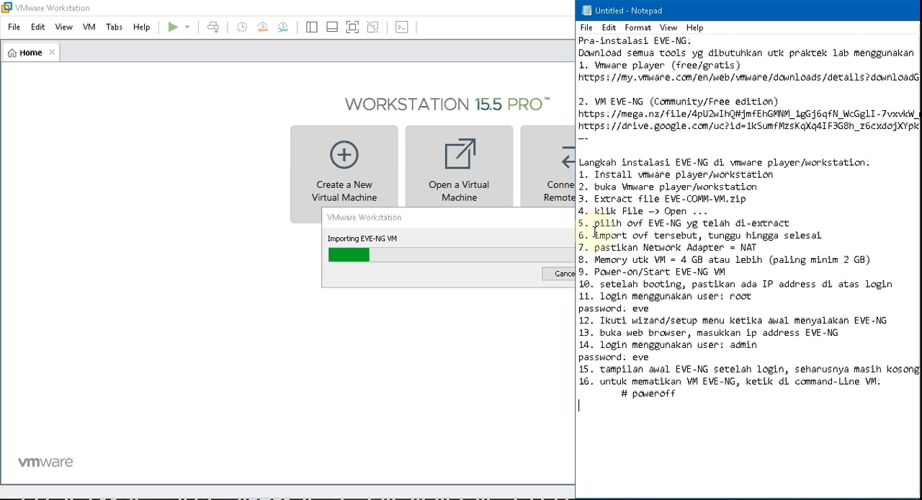
{"action": "left_click_drag", "start_coordinate": [579, 234], "coordinate": [822, 235]}
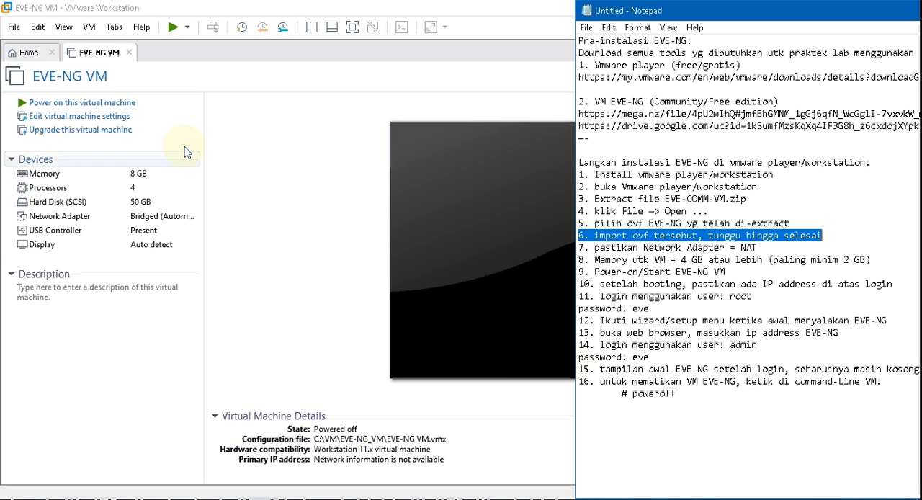
Step: Set the EVE-NG VM's memory to 2 GB and its processors to 1 with 2 cores per processor, and apply the settings
{"action": "left_click", "coordinate": [52, 176]}
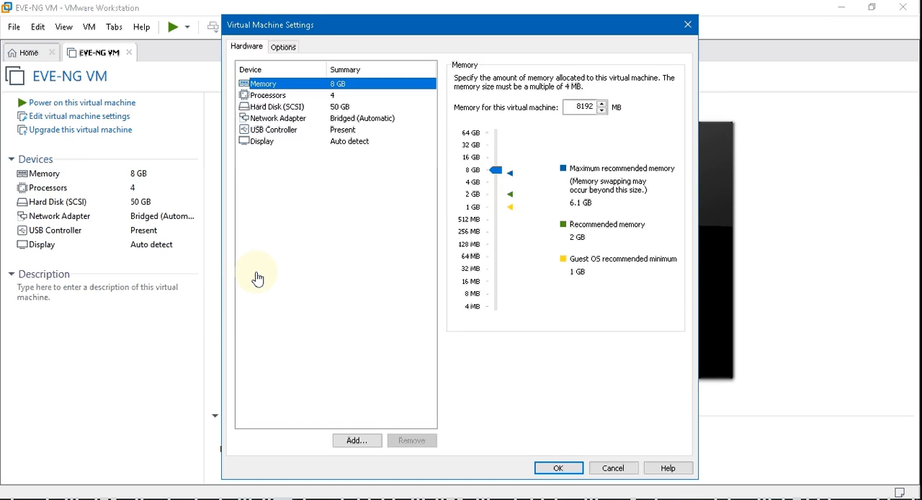
{"action": "left_click", "coordinate": [473, 196]}
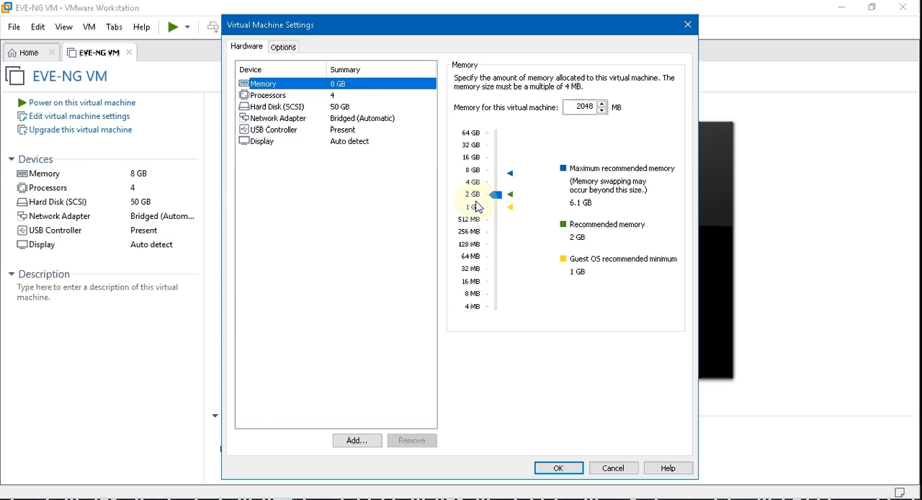
{"action": "left_click", "coordinate": [337, 98]}
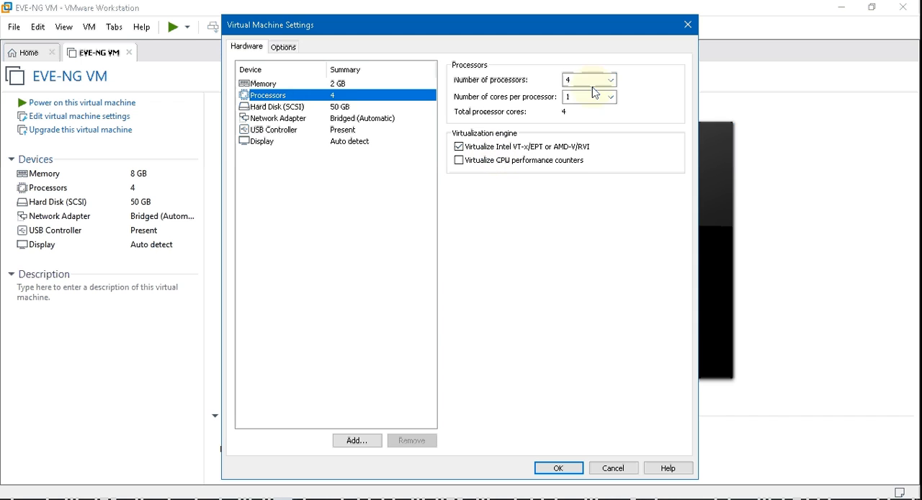
{"action": "left_click", "coordinate": [611, 81]}
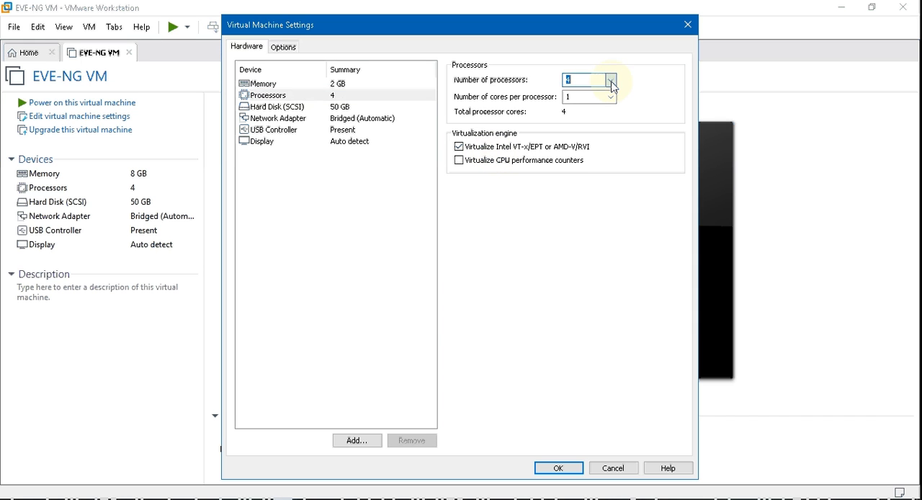
{"action": "left_click", "coordinate": [589, 101]}
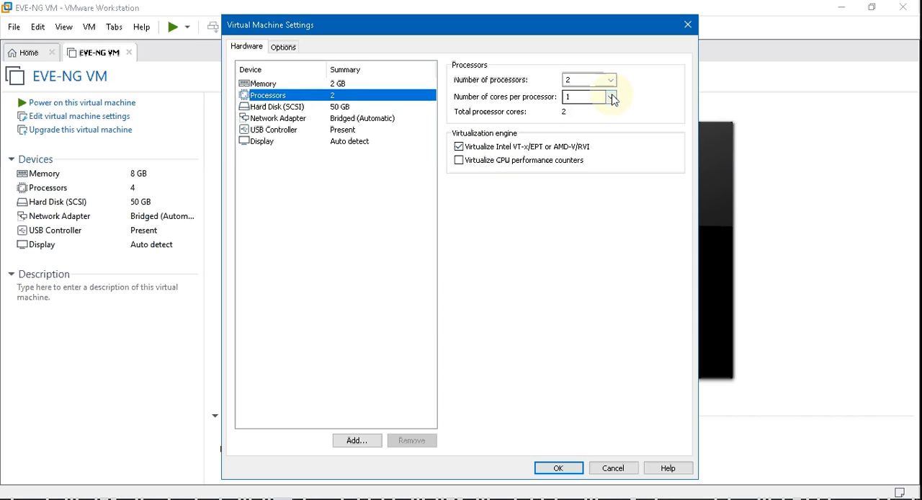
{"action": "left_click", "coordinate": [609, 82]}
{"action": "left_click", "coordinate": [605, 92]}
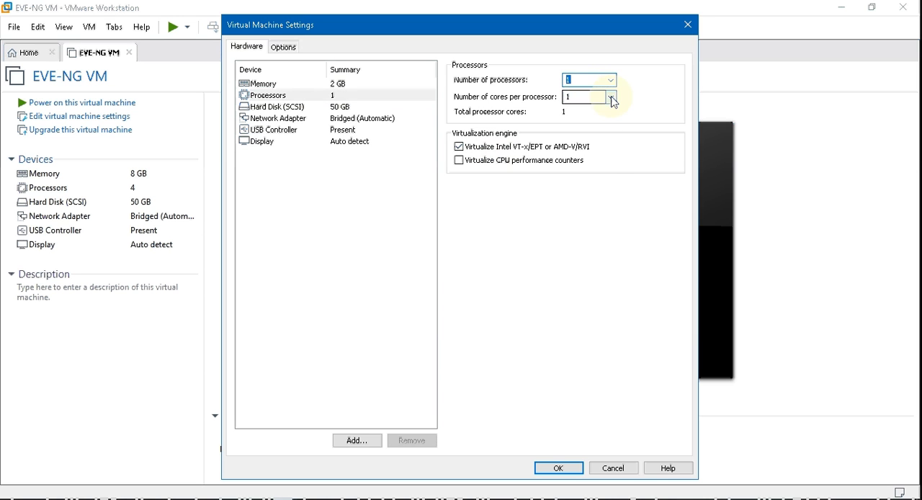
{"action": "left_click", "coordinate": [611, 98]}
{"action": "left_click", "coordinate": [582, 126]}
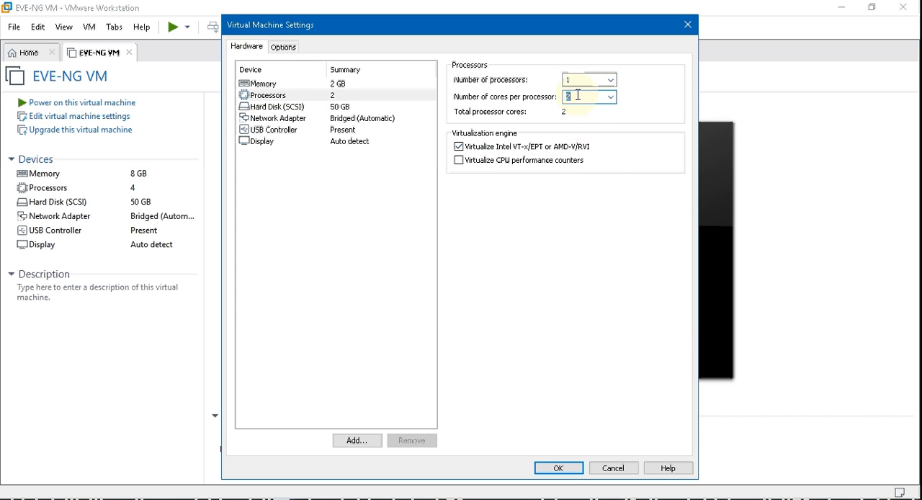
{"action": "left_click", "coordinate": [564, 470]}
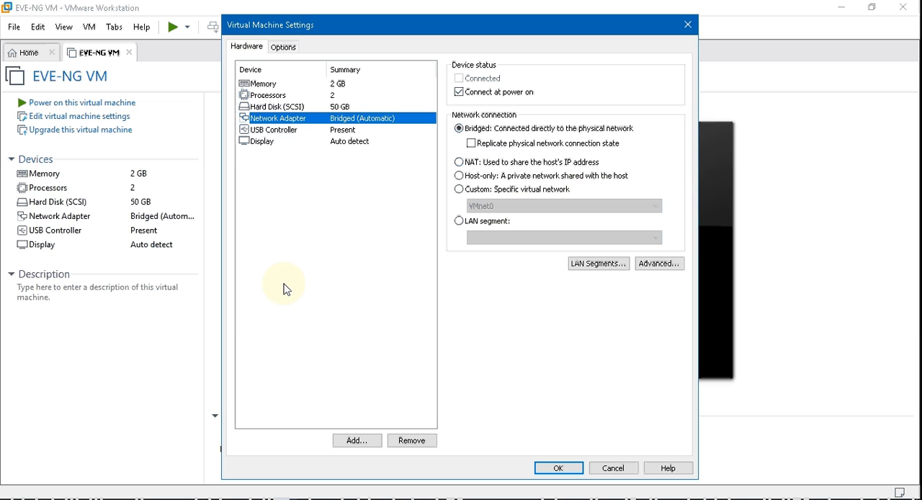
Step: Set the EVE-NG VM's network adapter connection to NAT, apply the settings, and power on the virtual machine
{"action": "left_click", "coordinate": [459, 163]}
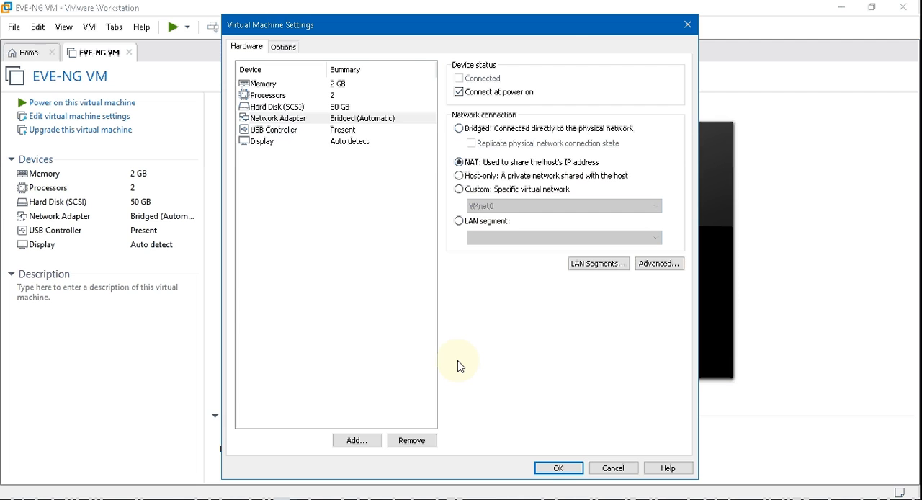
{"action": "left_click", "coordinate": [553, 470]}
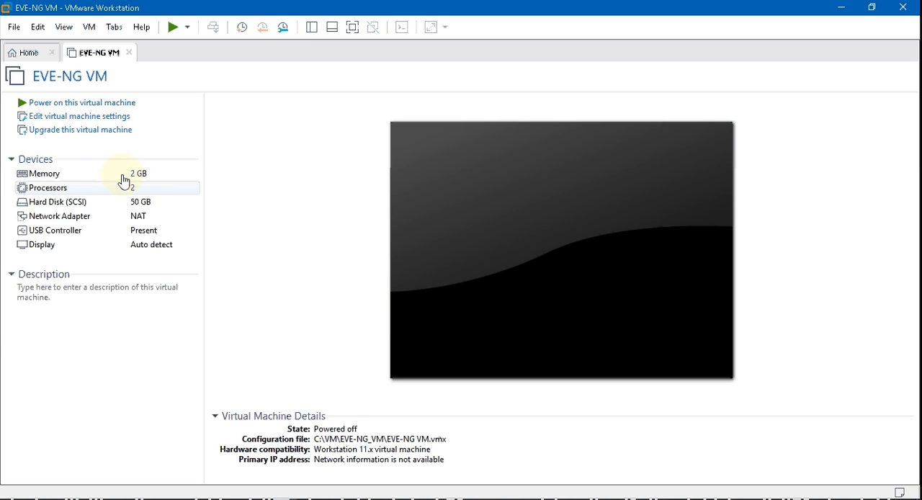
{"action": "left_click", "coordinate": [102, 107]}
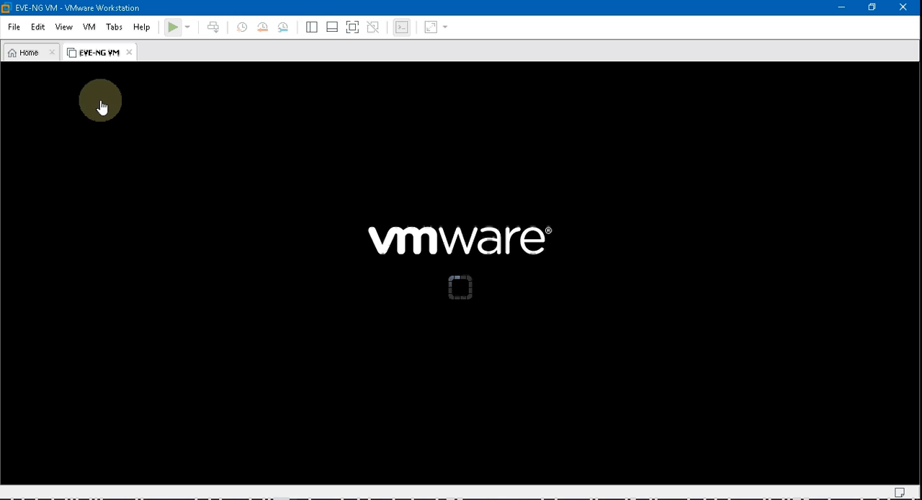
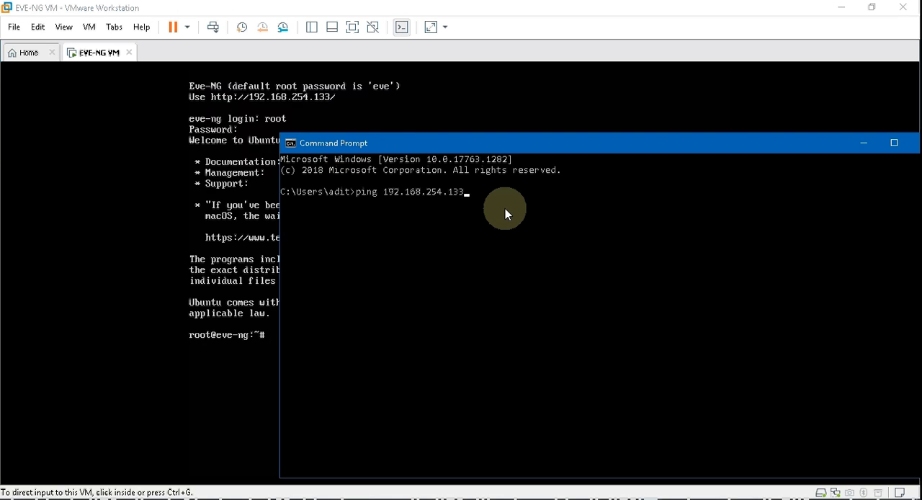
Step: Ping the EVE-NG VM at 192.168.254.133, and open the Windows adapter list through the Network and Sharing Center
{"action": "key", "text": "Return"}
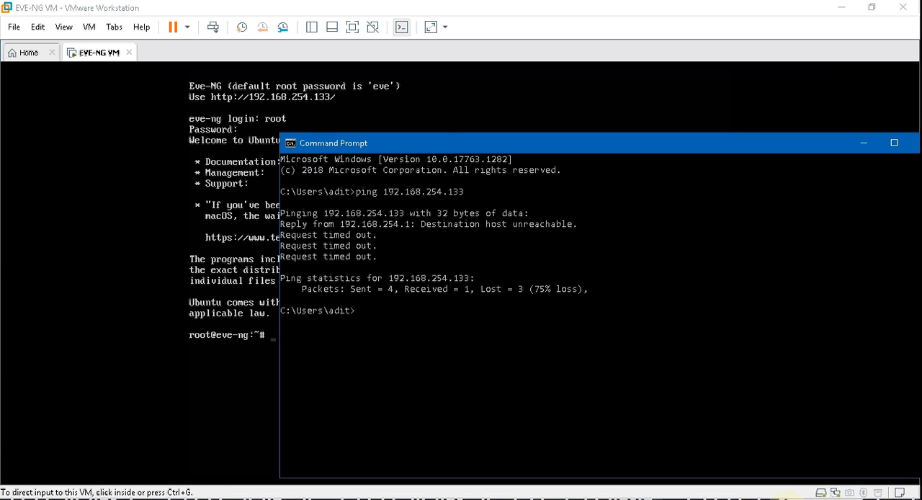
{"action": "left_click", "coordinate": [785, 499]}
{"action": "right_click", "coordinate": [800, 462]}
{"action": "left_click", "coordinate": [808, 451]}
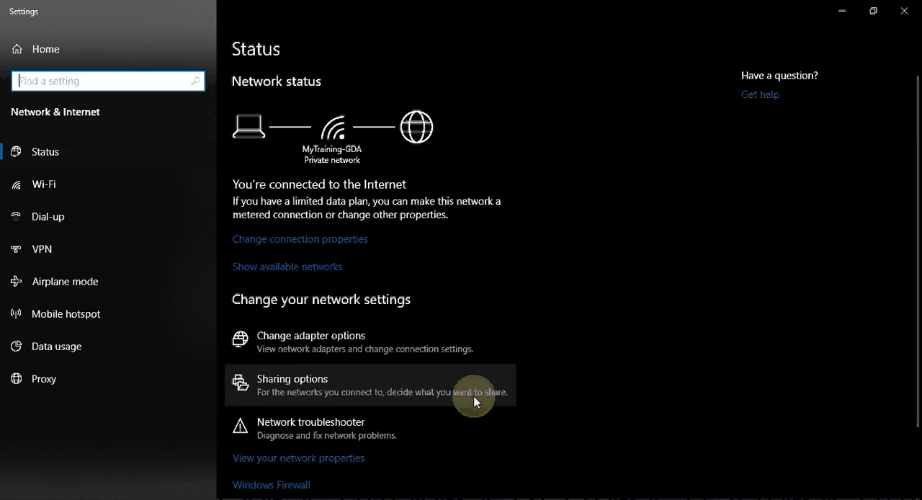
{"action": "scroll", "coordinate": [474, 399], "scroll_direction": "down", "scroll_amount": 2}
{"action": "left_click", "coordinate": [346, 432]}
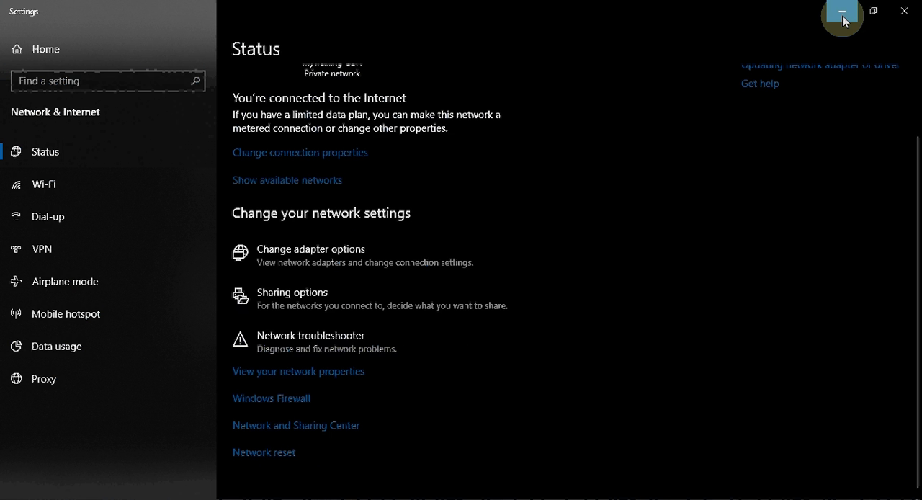
{"action": "left_click", "coordinate": [842, 13]}
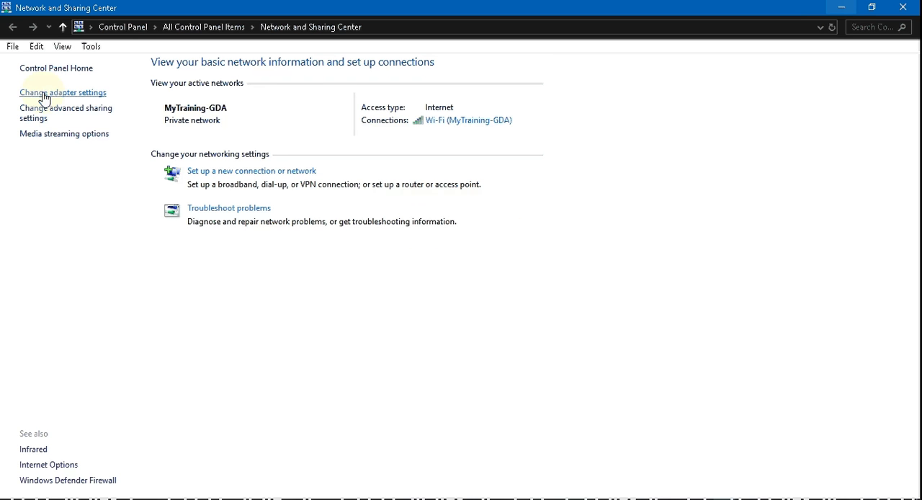
{"action": "left_click", "coordinate": [51, 94]}
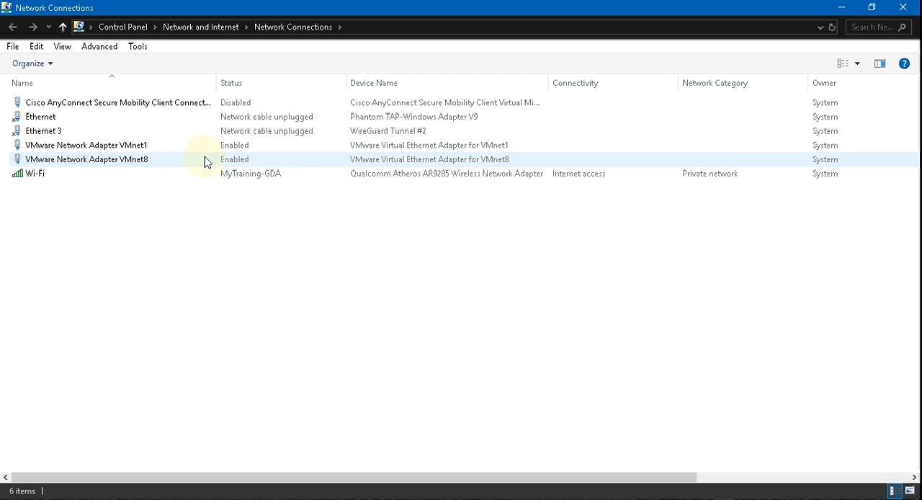
Step: Disable the VMware Network Adapter VMnet8 and enable it again
{"action": "left_click", "coordinate": [128, 164]}
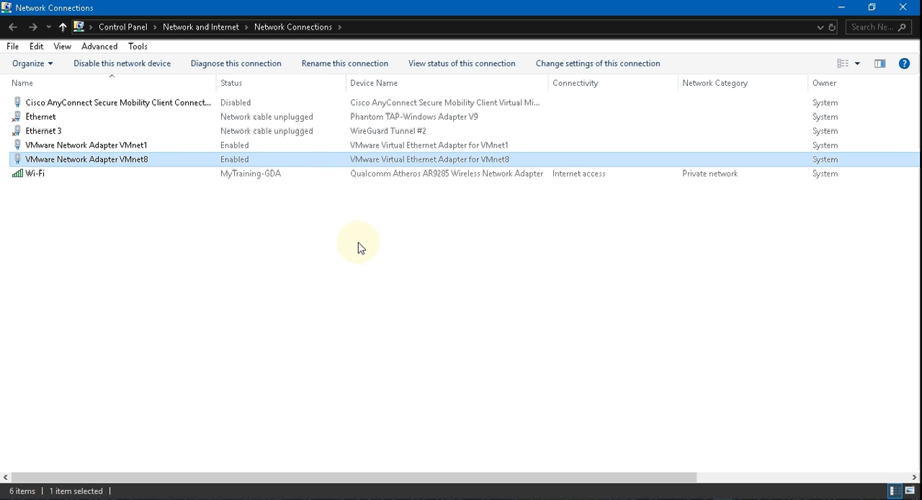
{"action": "right_click", "coordinate": [160, 169]}
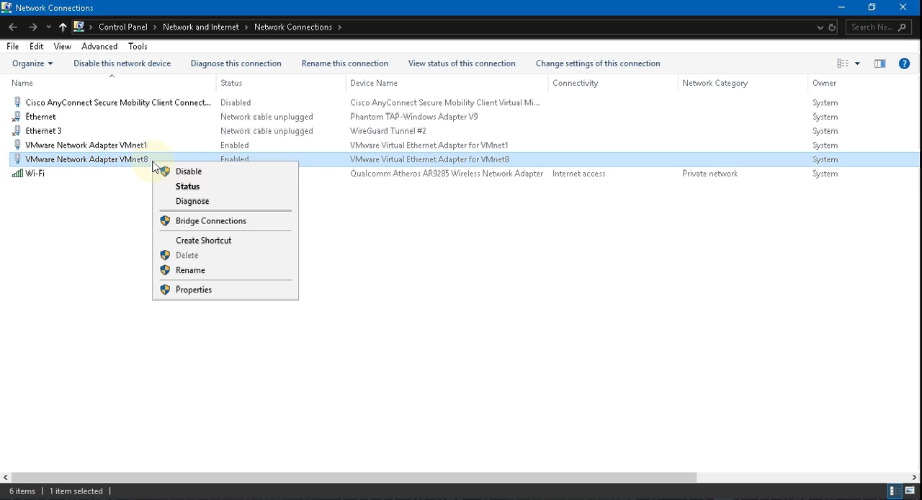
{"action": "left_click", "coordinate": [134, 200]}
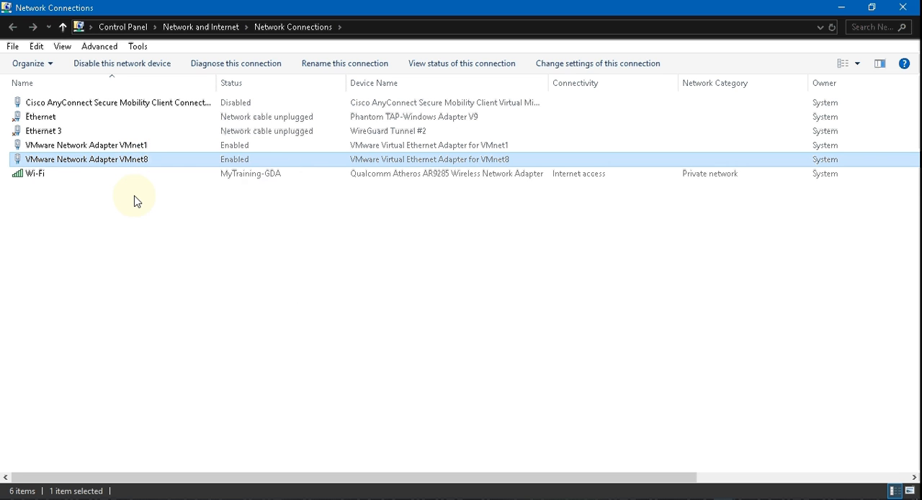
{"action": "right_click", "coordinate": [124, 158]}
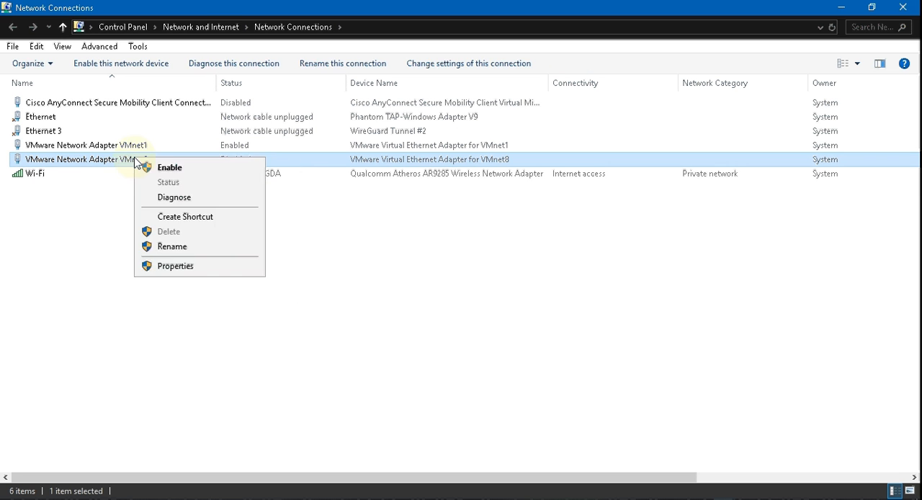
{"action": "left_click", "coordinate": [148, 166]}
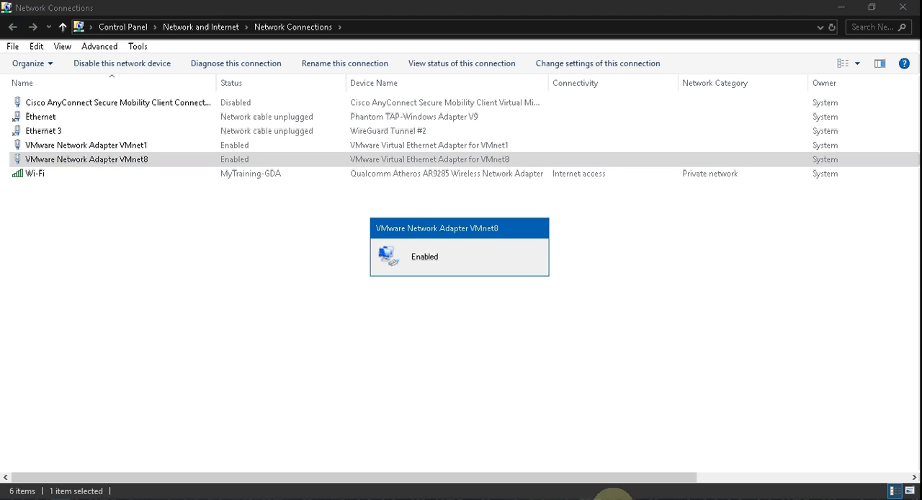
Step: Switch to the Command Prompt, repeat the ping to 192.168.254.133, and highlight the first ping's output for comparison
{"action": "left_click", "coordinate": [548, 332]}
{"action": "key", "text": "Up"}
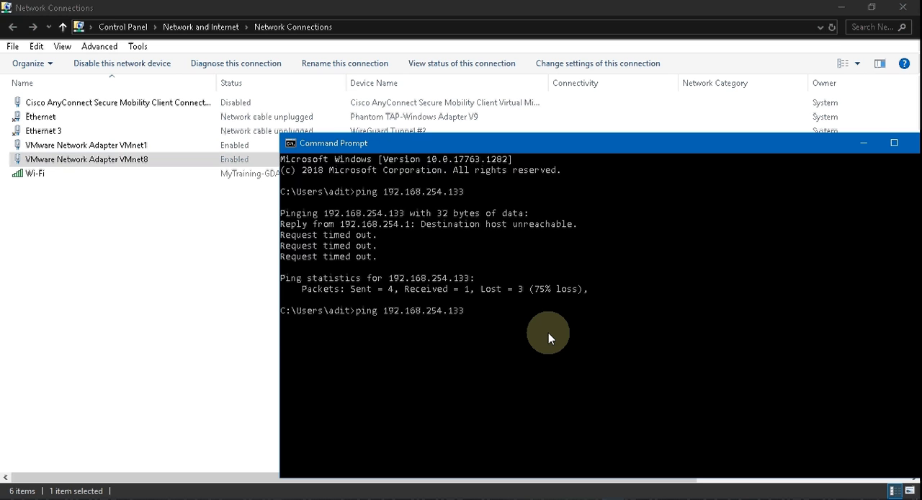
{"action": "key", "text": "Return"}
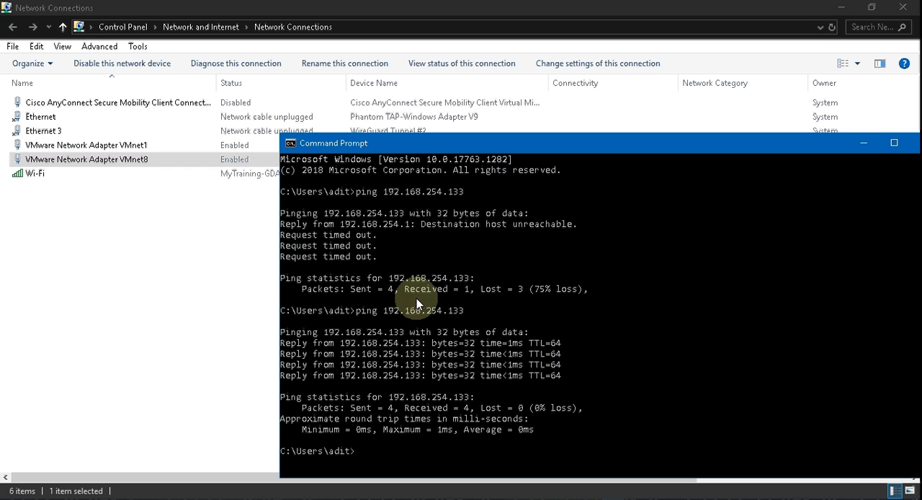
{"action": "left_click_drag", "start_coordinate": [281, 190], "coordinate": [436, 258]}
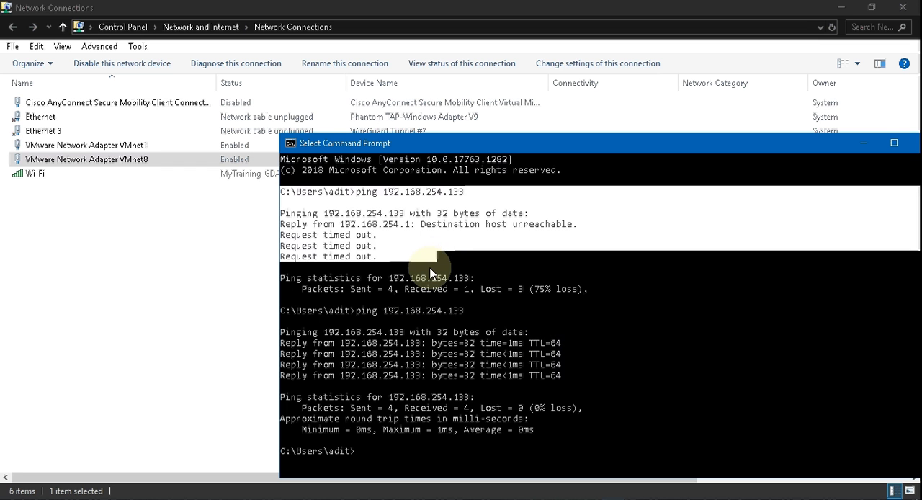
{"action": "left_click", "coordinate": [191, 195]}
{"action": "left_click", "coordinate": [194, 164]}
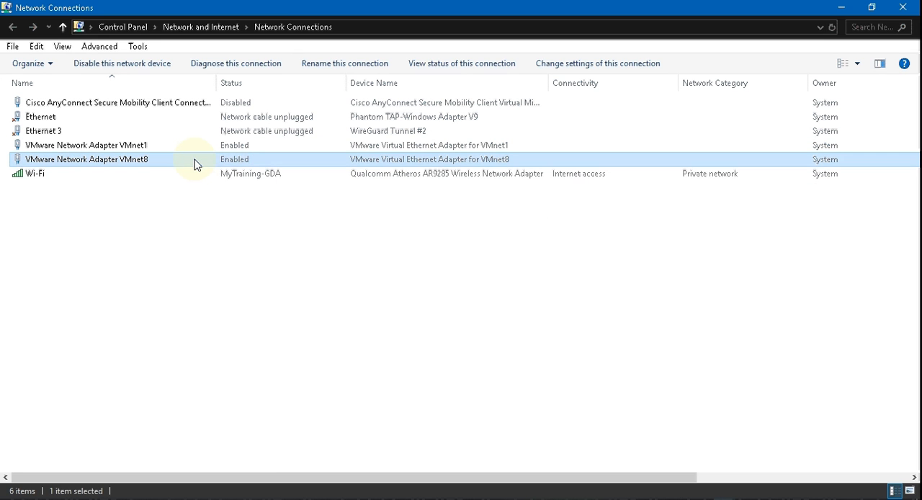
{"action": "right_click", "coordinate": [195, 164]}
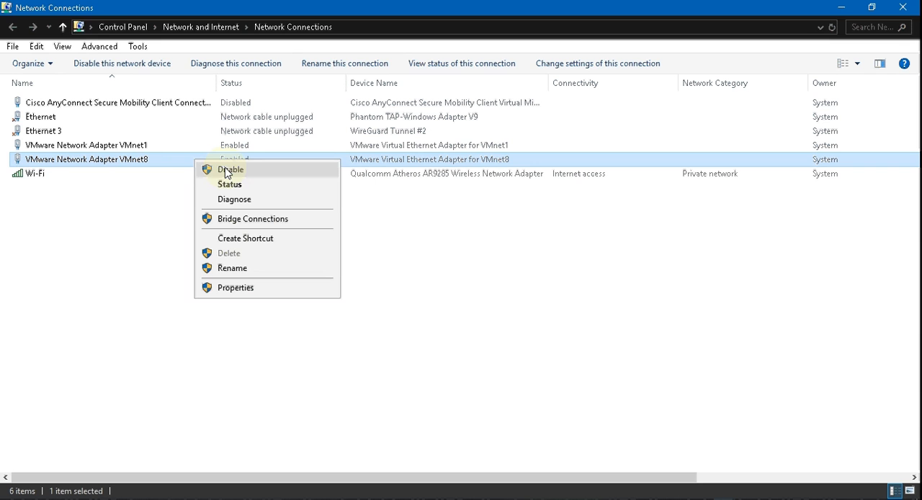
{"action": "left_click", "coordinate": [130, 216]}
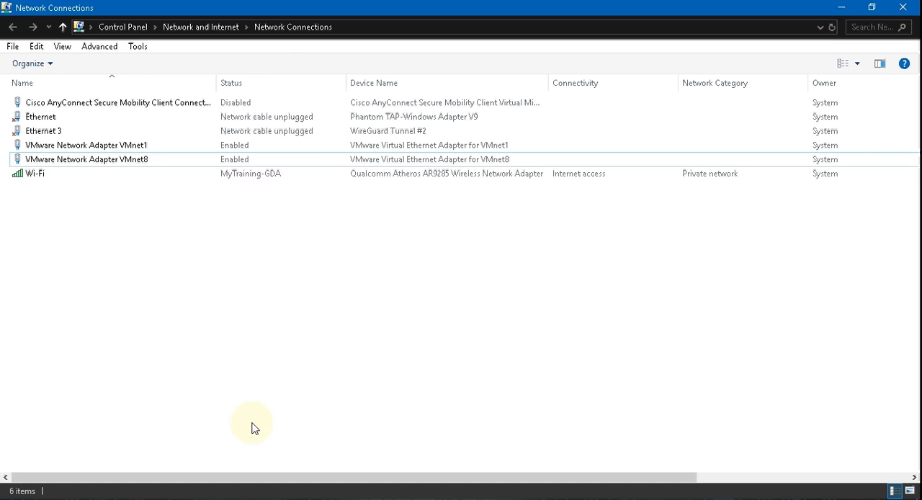
Step: Switch to Firefox and open the EVE-NG web login page at 192.168.254.133 in a new tab
{"action": "left_click", "coordinate": [114, 498]}
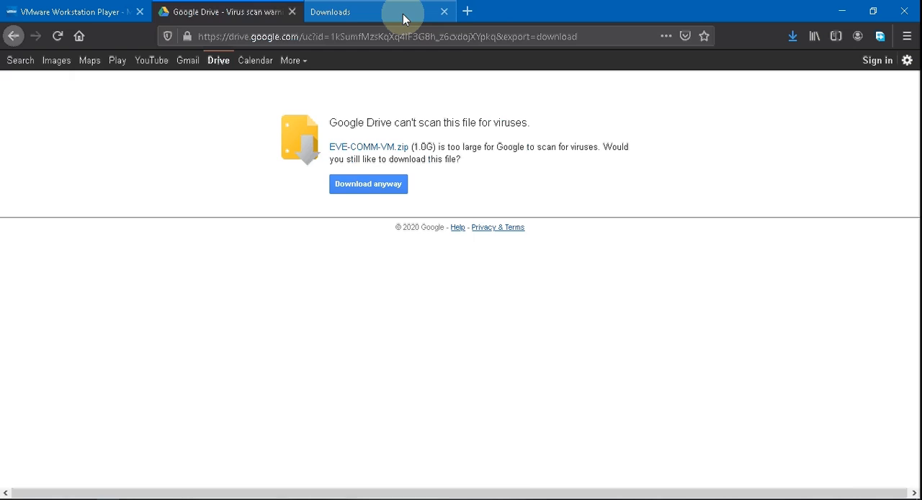
{"action": "left_click", "coordinate": [466, 11]}
{"action": "type", "text": "192.168"}
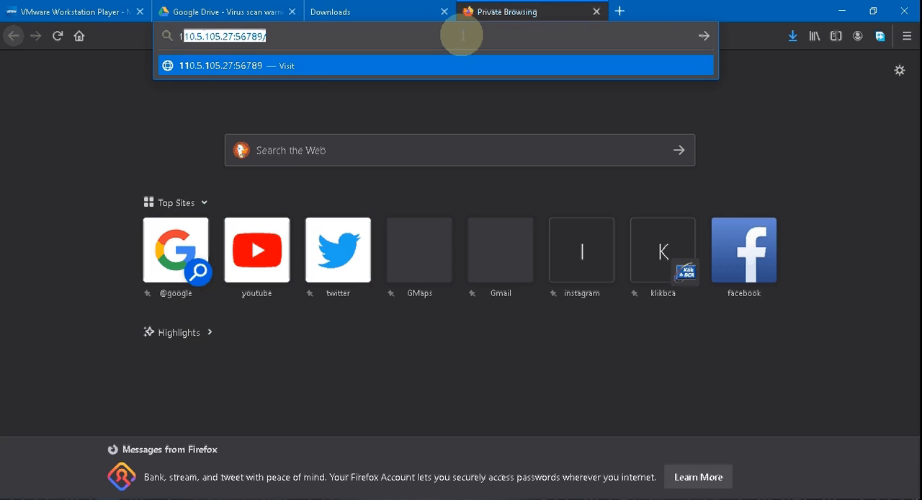
{"action": "type", "text": "."}
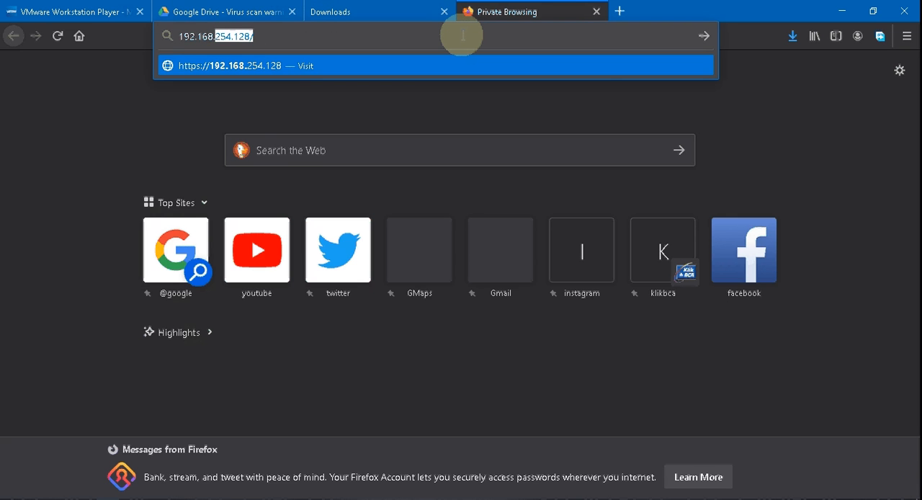
{"action": "type", "text": "254.133"}
{"action": "key", "text": "Return"}
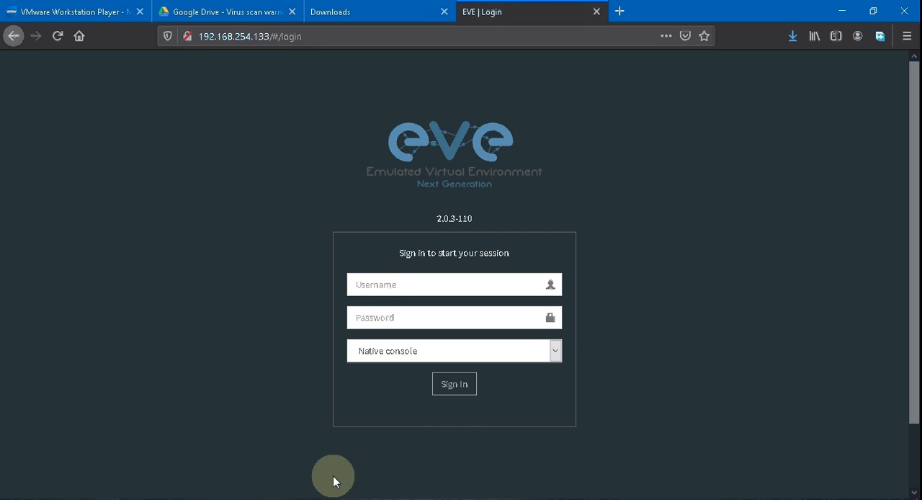
Step: Check the EVE-NG address in the VM console, and sign in to its web page as admin with the account password and Native console
{"action": "left_click", "coordinate": [264, 498]}
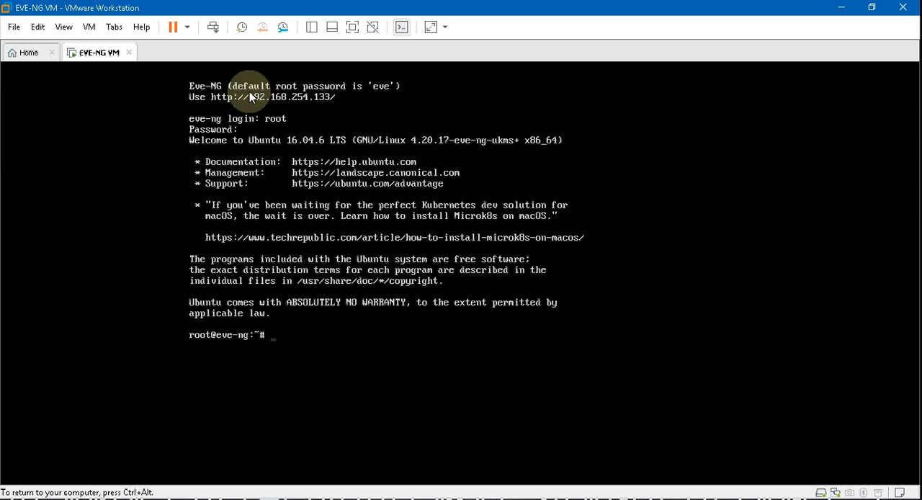
{"action": "left_click", "coordinate": [154, 496]}
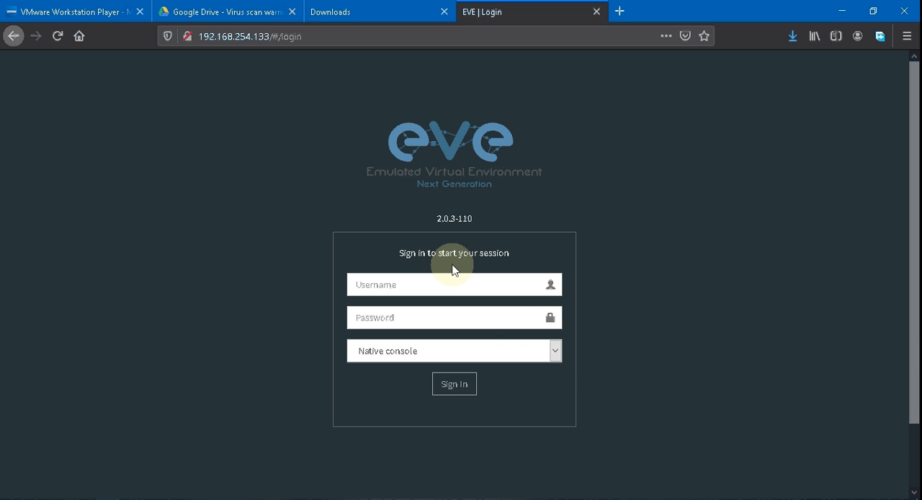
{"action": "left_click", "coordinate": [441, 285]}
{"action": "type", "text": "ad"}
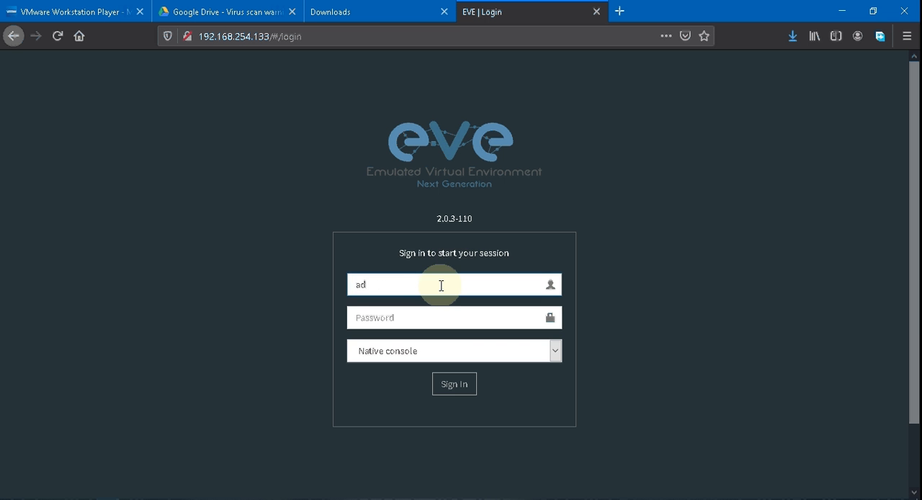
{"action": "type", "text": "min"}
{"action": "key", "text": "Tab"}
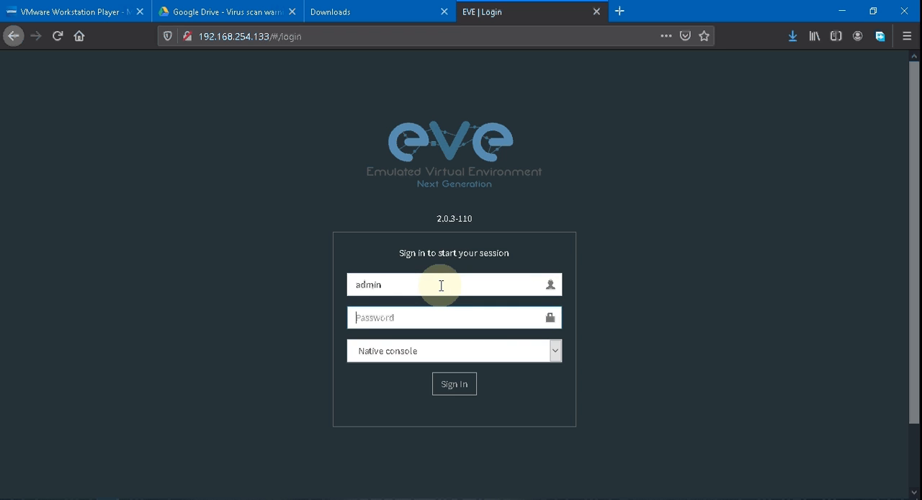
{"action": "type", "text": "eve"}
{"action": "left_click", "coordinate": [455, 381]}
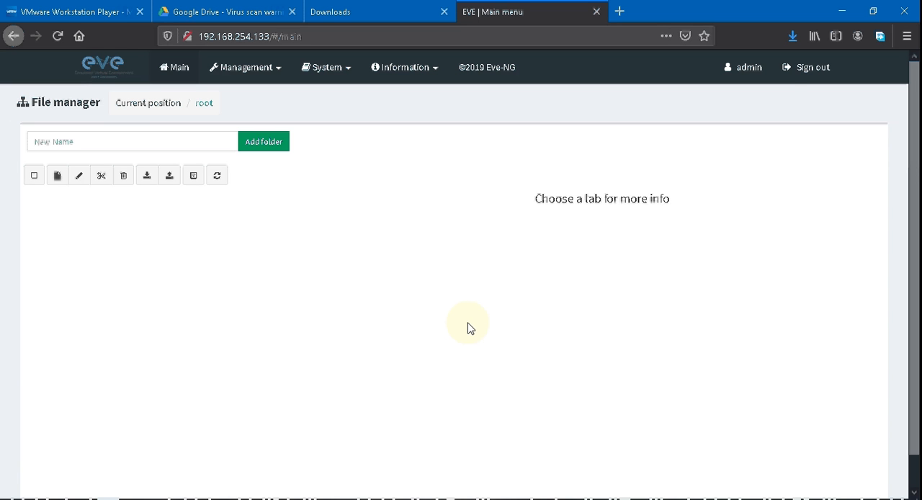
Step: Sign out of the EVE-NG web interface, switch to VMware Workstation, and shut down the VM with the poweroff command
{"action": "left_click", "coordinate": [808, 68]}
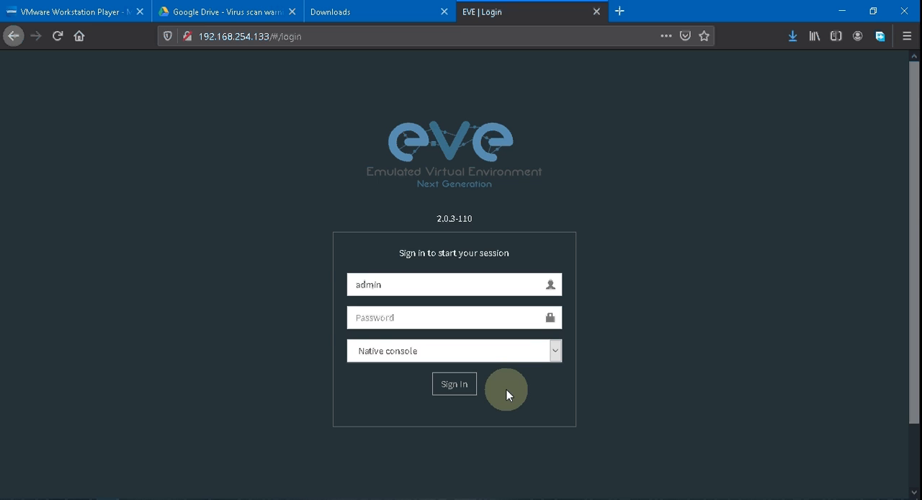
{"action": "left_click", "coordinate": [259, 498]}
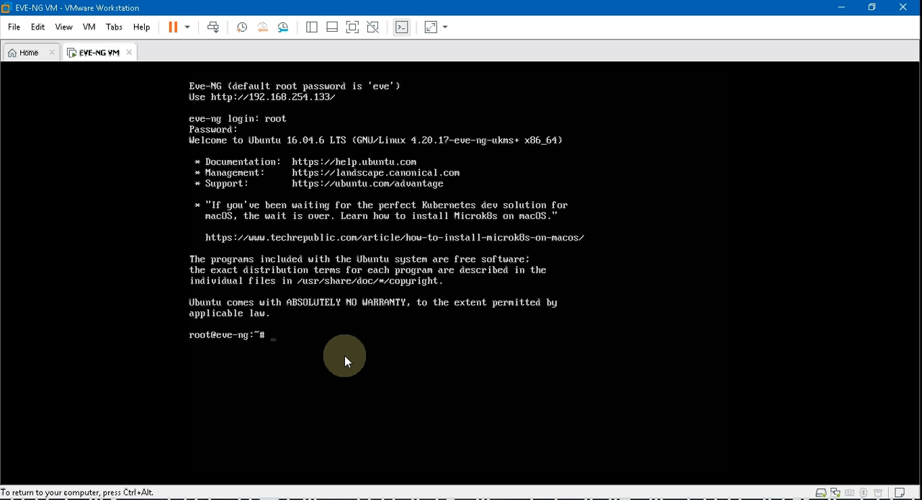
{"action": "type", "text": "poweroff"}
{"action": "key", "text": "Return"}
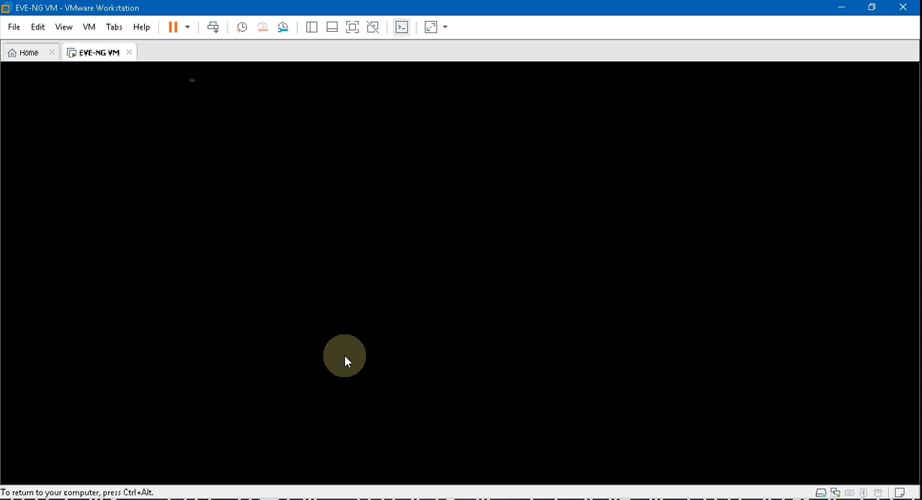